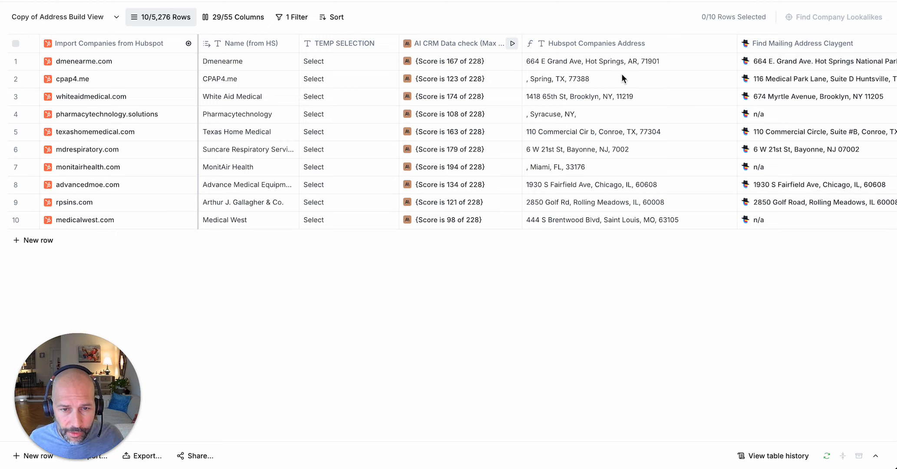
Compare the HubSpot company addresses with the Claygent, OpenCorporates, AI search and True Looked up Address columns across the table.
{"action": "left_click", "coordinate": [643, 87]}
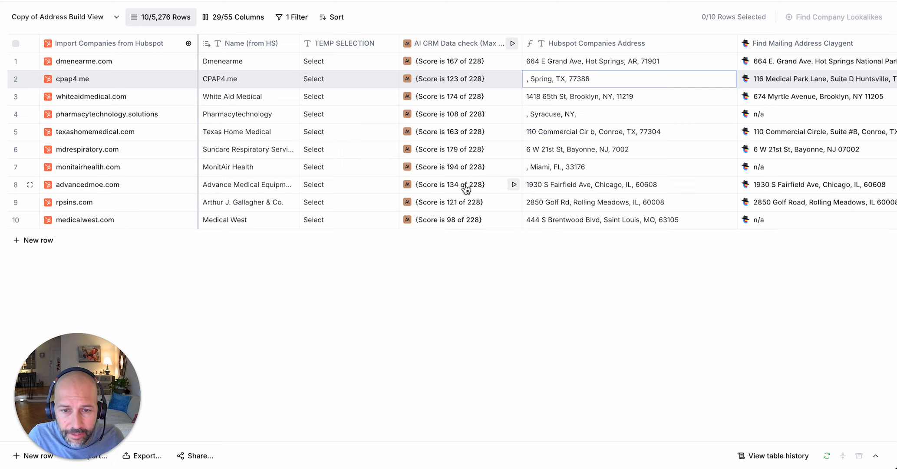
{"action": "scroll", "coordinate": [478, 204], "scroll_direction": "right", "scroll_amount": 10}
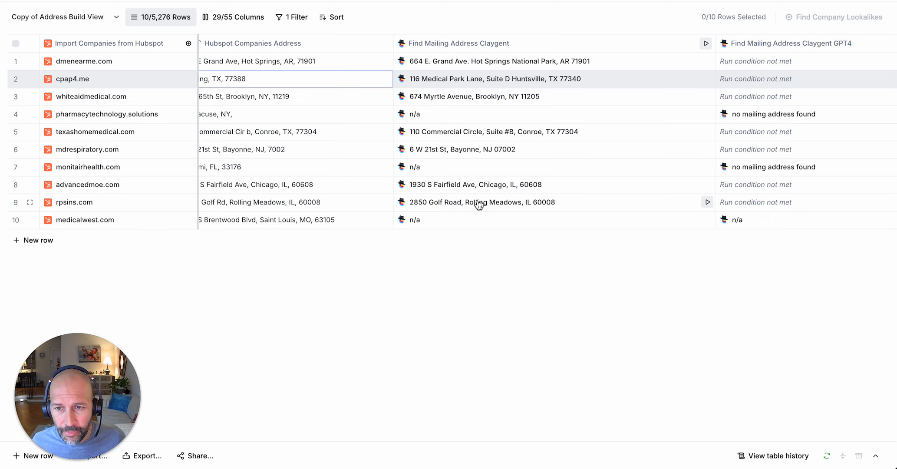
{"action": "scroll", "coordinate": [479, 205], "scroll_direction": "left", "scroll_amount": 2}
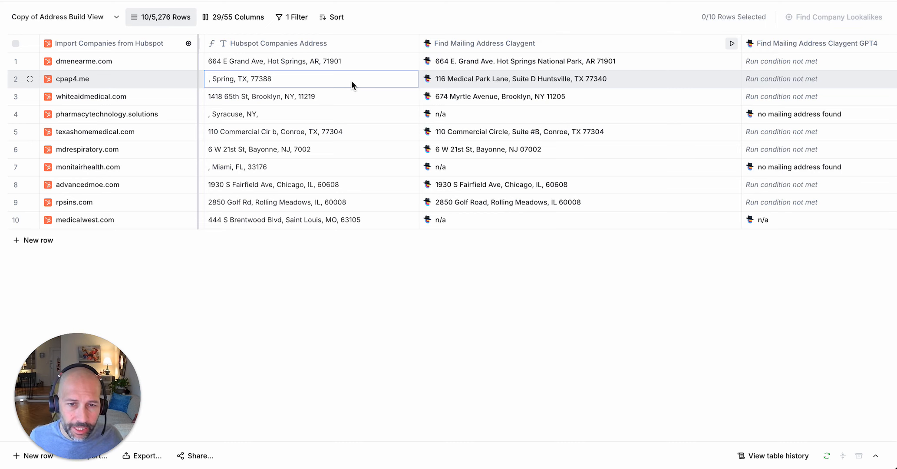
{"action": "scroll", "coordinate": [362, 114], "scroll_direction": "right", "scroll_amount": 1}
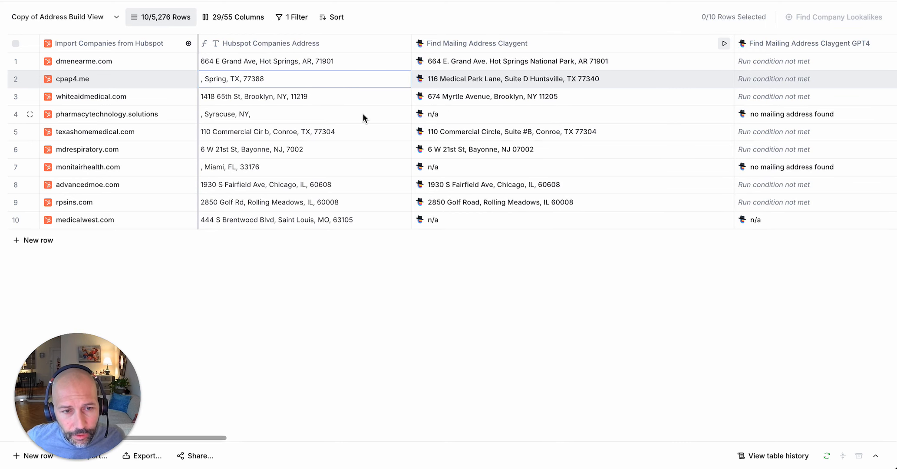
{"action": "scroll", "coordinate": [362, 114], "scroll_direction": "right", "scroll_amount": 10}
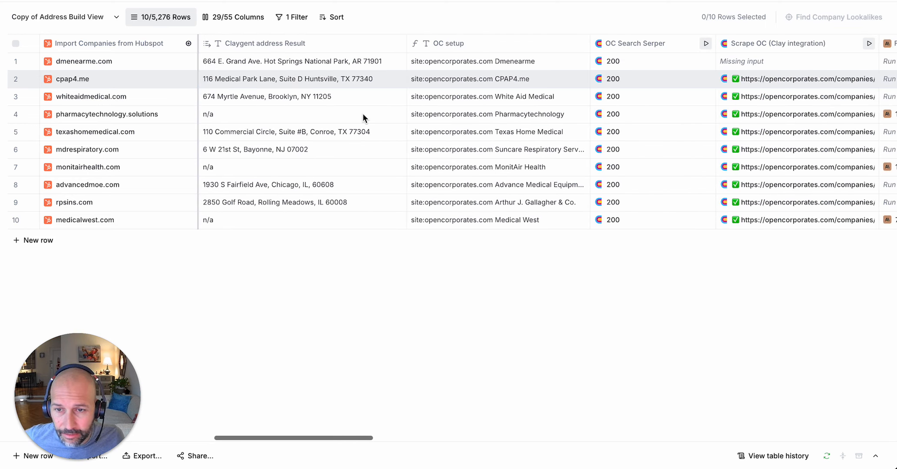
{"action": "scroll", "coordinate": [362, 114], "scroll_direction": "right", "scroll_amount": 10}
{"action": "scroll", "coordinate": [362, 113], "scroll_direction": "right", "scroll_amount": 10}
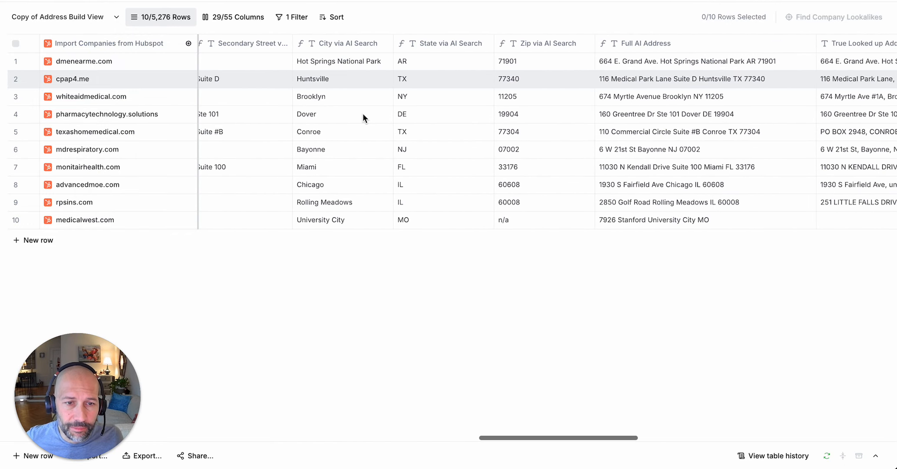
{"action": "scroll", "coordinate": [362, 114], "scroll_direction": "right", "scroll_amount": 1}
{"action": "scroll", "coordinate": [362, 113], "scroll_direction": "right", "scroll_amount": 5}
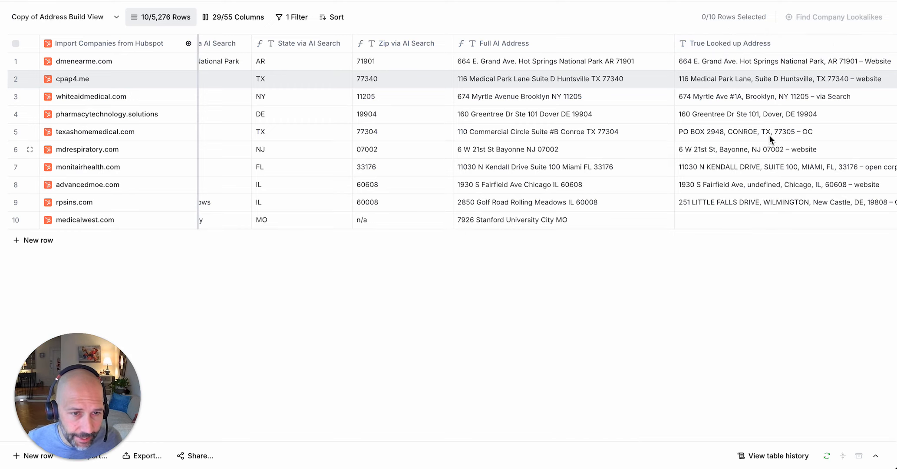
{"action": "scroll", "coordinate": [762, 201], "scroll_direction": "right", "scroll_amount": 10}
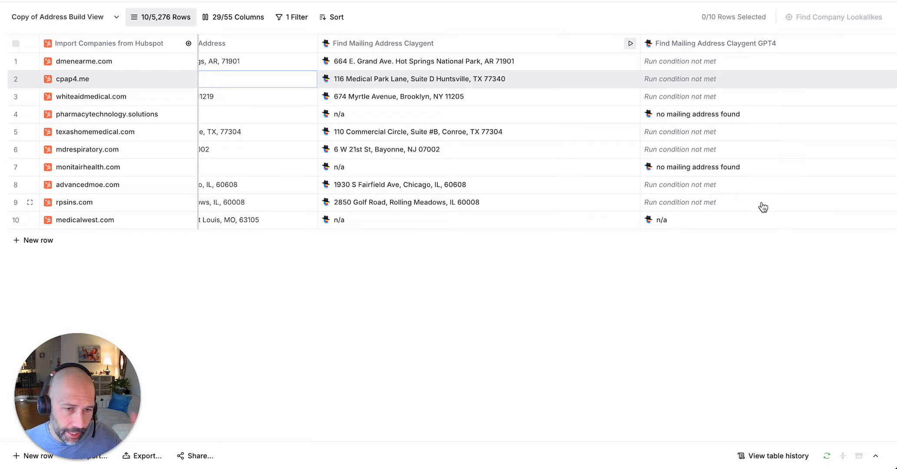
{"action": "scroll", "coordinate": [604, 221], "scroll_direction": "left", "scroll_amount": 10}
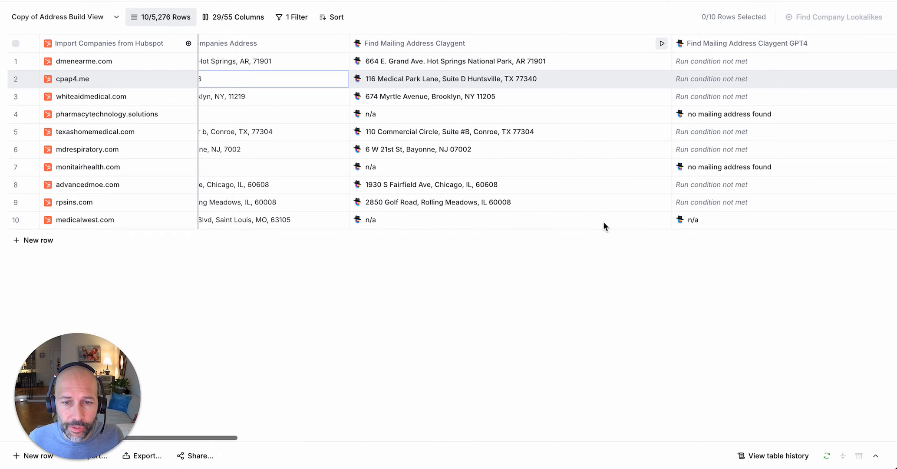
{"action": "scroll", "coordinate": [603, 222], "scroll_direction": "right", "scroll_amount": 10}
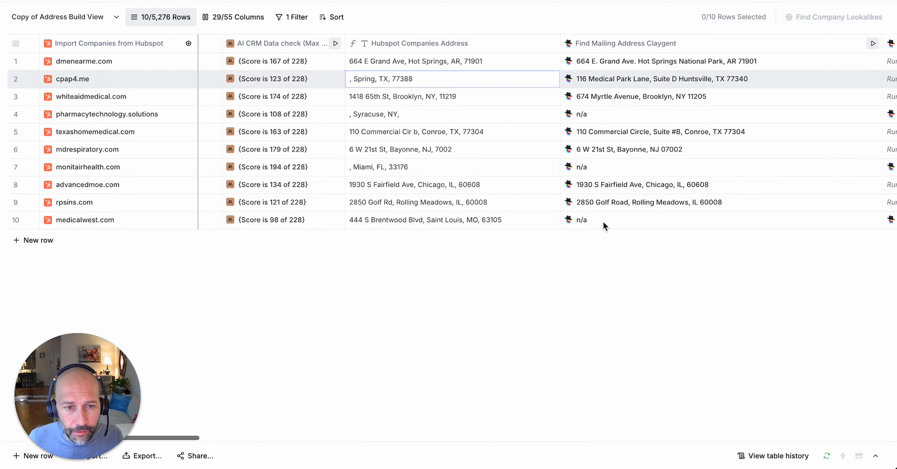
{"action": "scroll", "coordinate": [605, 225], "scroll_direction": "right", "scroll_amount": 3}
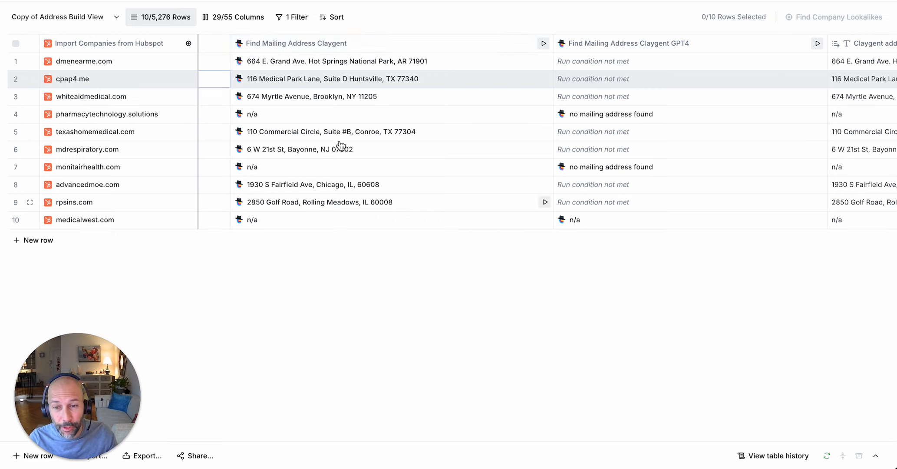
Open the Find Mailing Address Claygent column's settings and review its Mission prompt through the example address.
{"action": "left_click", "coordinate": [326, 48]}
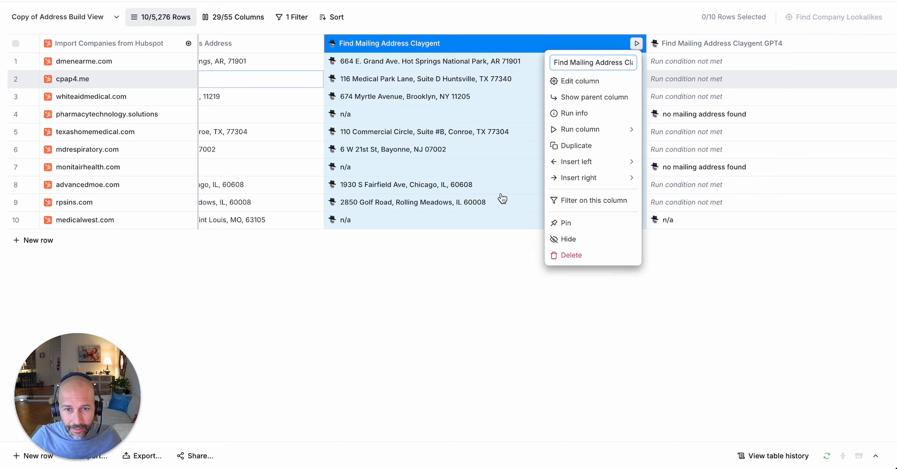
{"action": "left_click", "coordinate": [608, 85]}
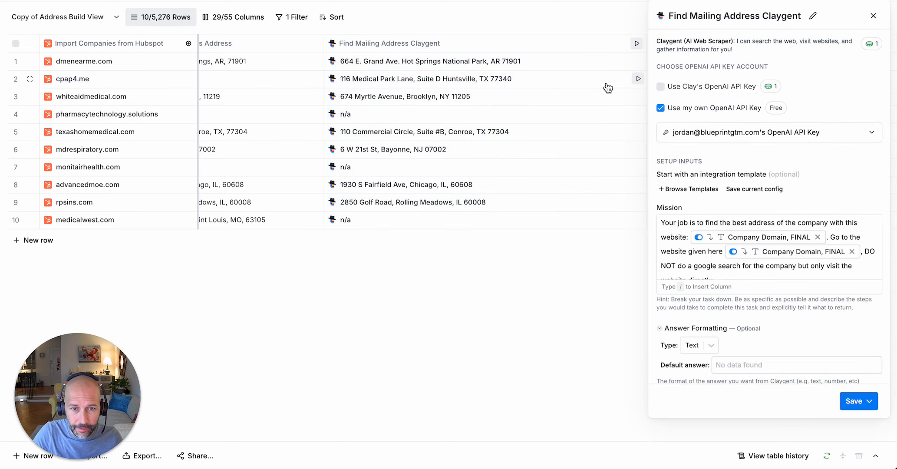
{"action": "scroll", "coordinate": [822, 267], "scroll_direction": "down", "scroll_amount": 4}
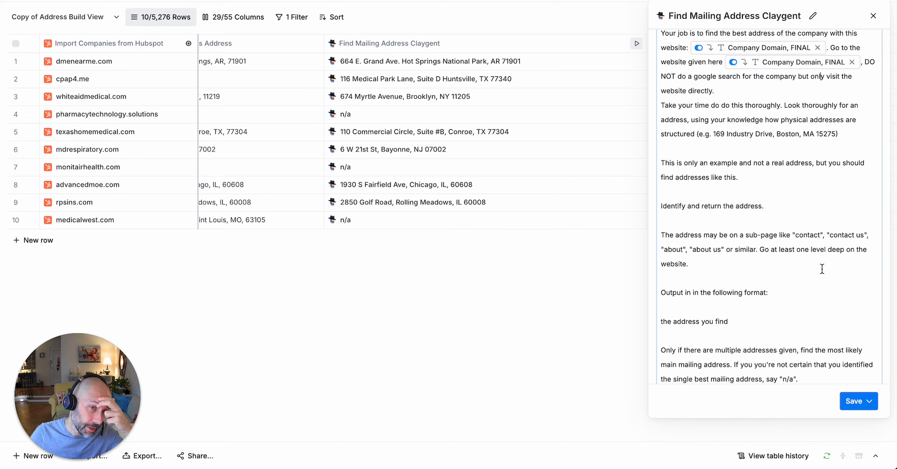
{"action": "scroll", "coordinate": [822, 269], "scroll_direction": "up", "scroll_amount": 1}
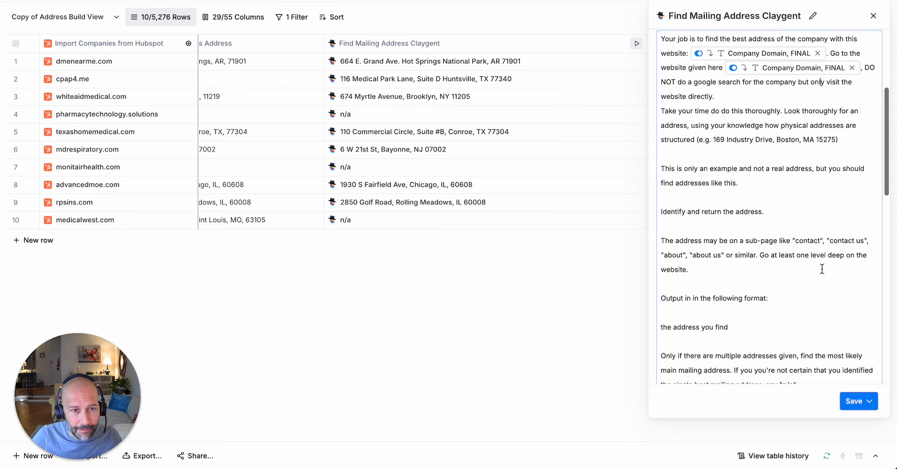
{"action": "mouse_move", "coordinate": [750, 59]}
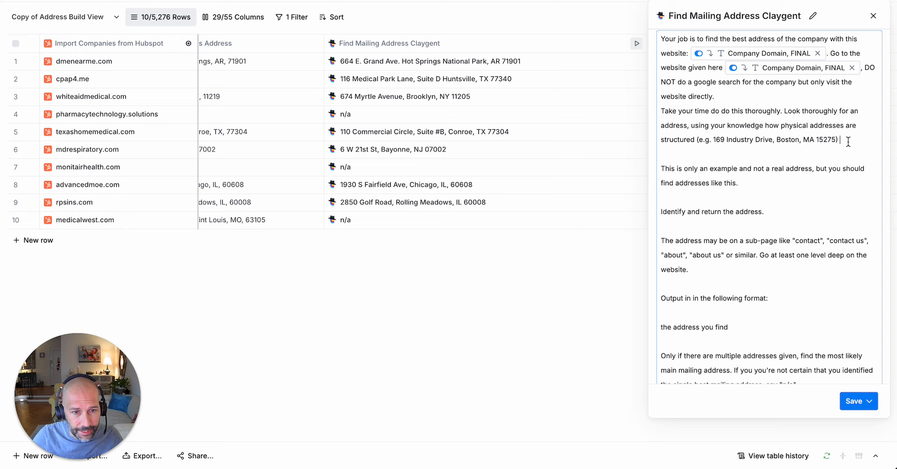
{"action": "left_click_drag", "start_coordinate": [847, 140], "coordinate": [696, 143]}
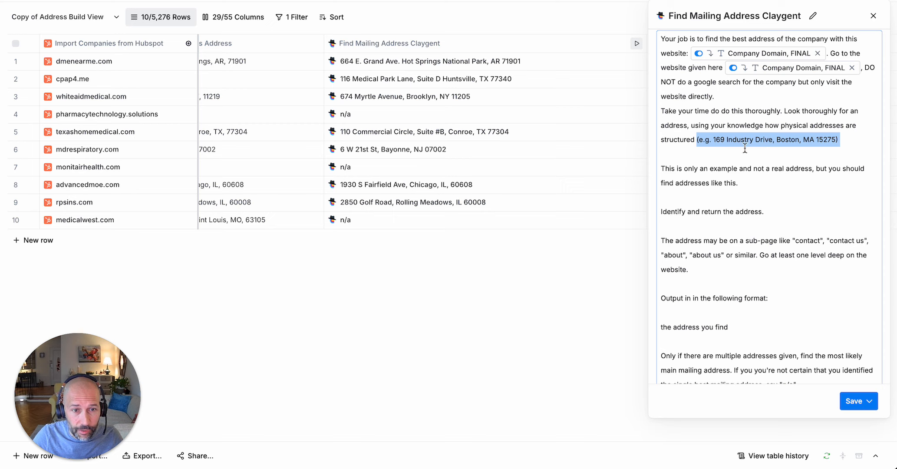
{"action": "left_click", "coordinate": [703, 151]}
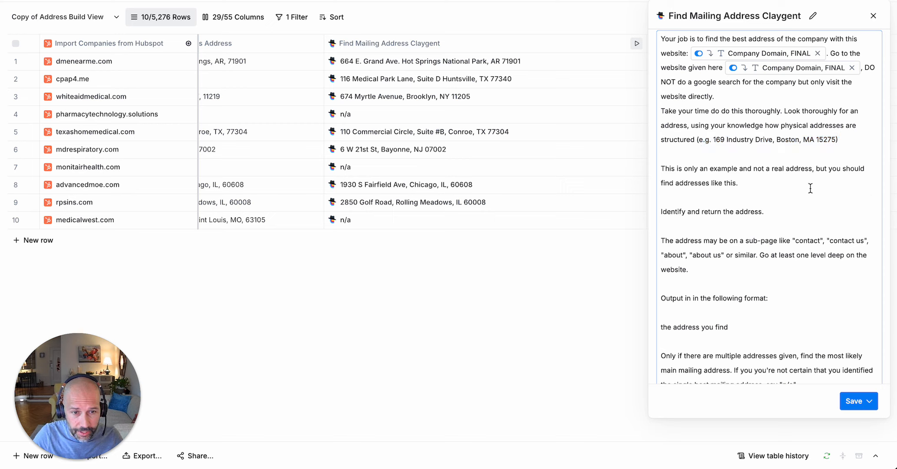
Review the Mission prompt's sub-page, output format and "n/a" instructions, highlighting key passages, and close the column settings unchanged.
{"action": "scroll", "coordinate": [765, 182], "scroll_direction": "down", "scroll_amount": 2}
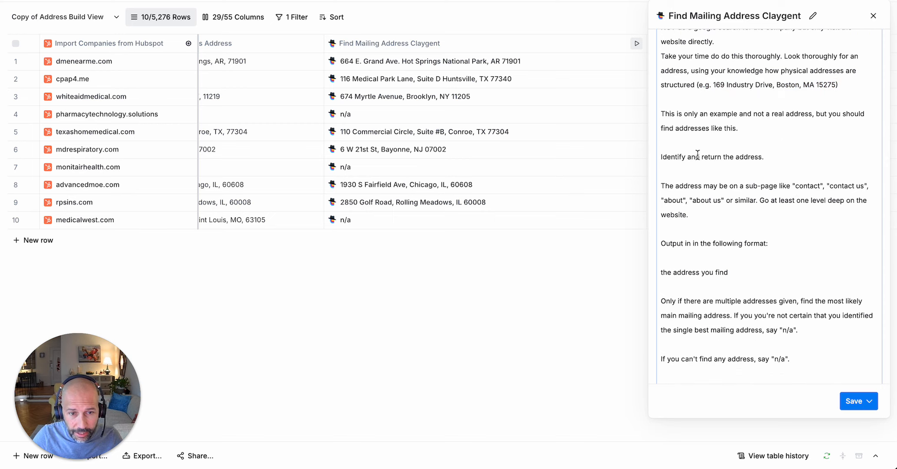
{"action": "left_click_drag", "start_coordinate": [661, 186], "coordinate": [730, 216]}
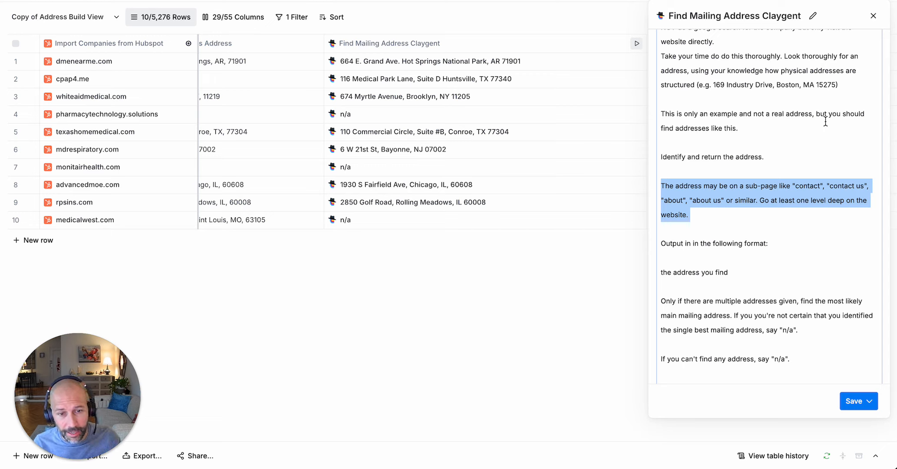
{"action": "left_click_drag", "start_coordinate": [730, 276], "coordinate": [662, 246]}
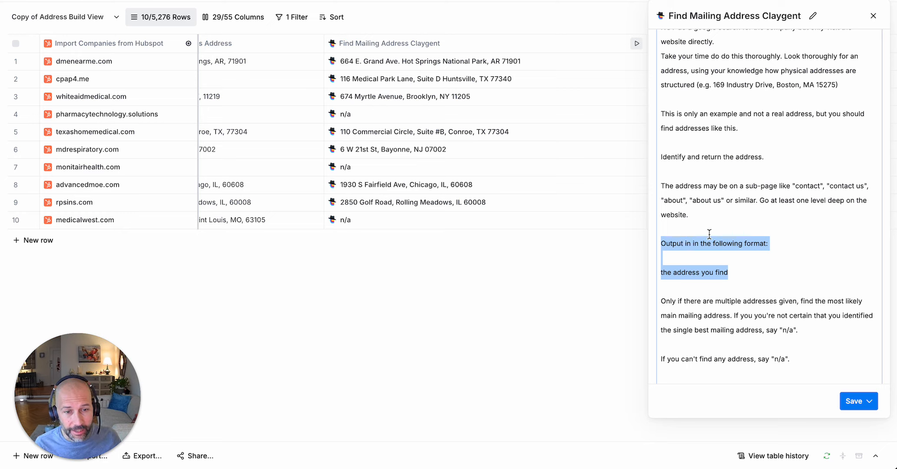
{"action": "left_click", "coordinate": [731, 264]}
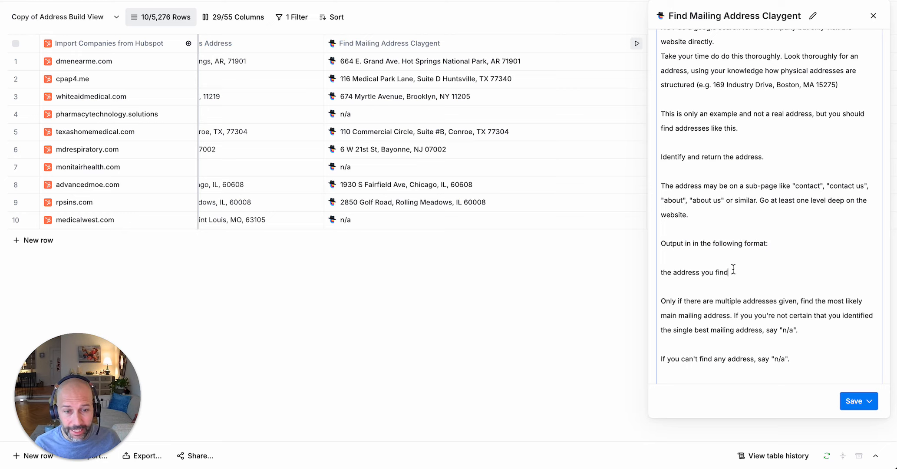
{"action": "left_click_drag", "start_coordinate": [739, 269], "coordinate": [653, 272]}
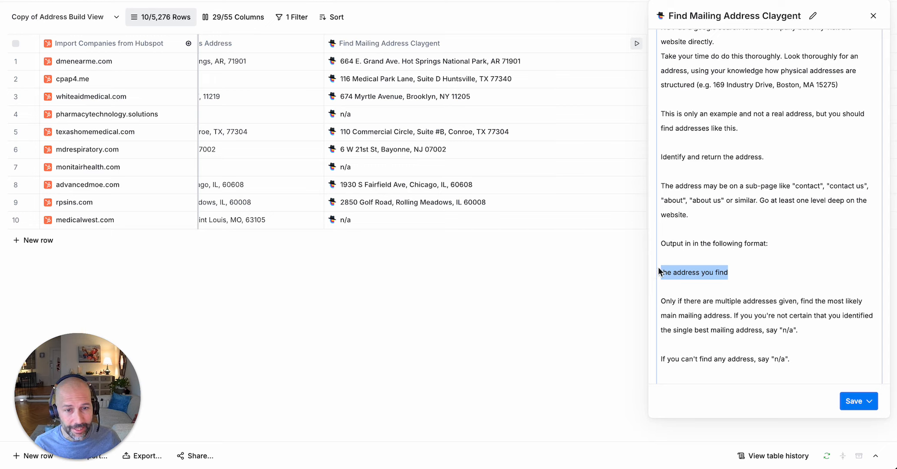
{"action": "left_click", "coordinate": [764, 274]}
{"action": "left_click_drag", "start_coordinate": [732, 266], "coordinate": [660, 246]}
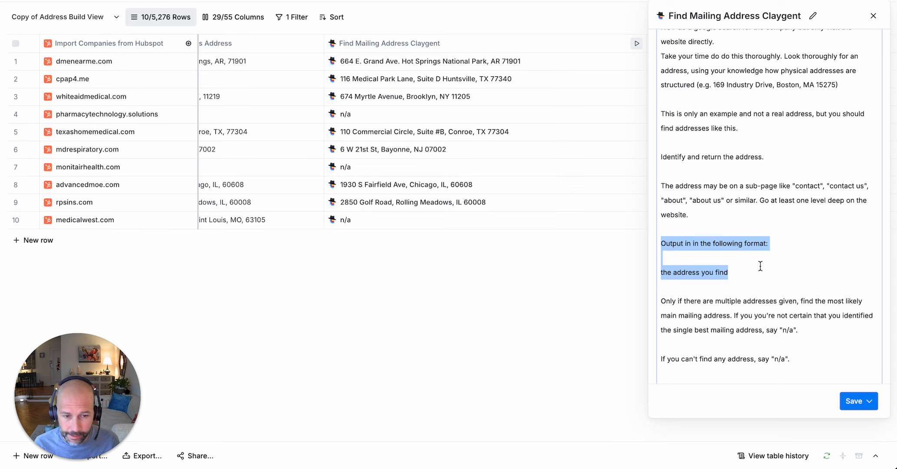
{"action": "scroll", "coordinate": [760, 266], "scroll_direction": "down", "scroll_amount": 2}
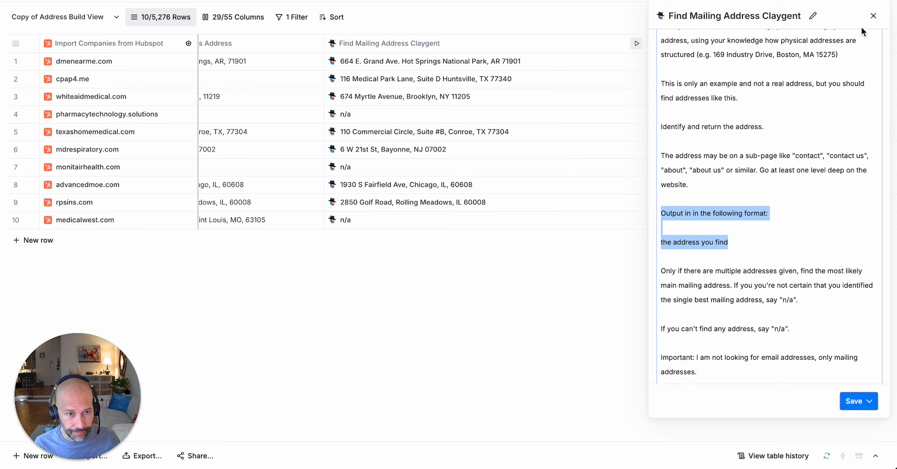
{"action": "left_click", "coordinate": [873, 16]}
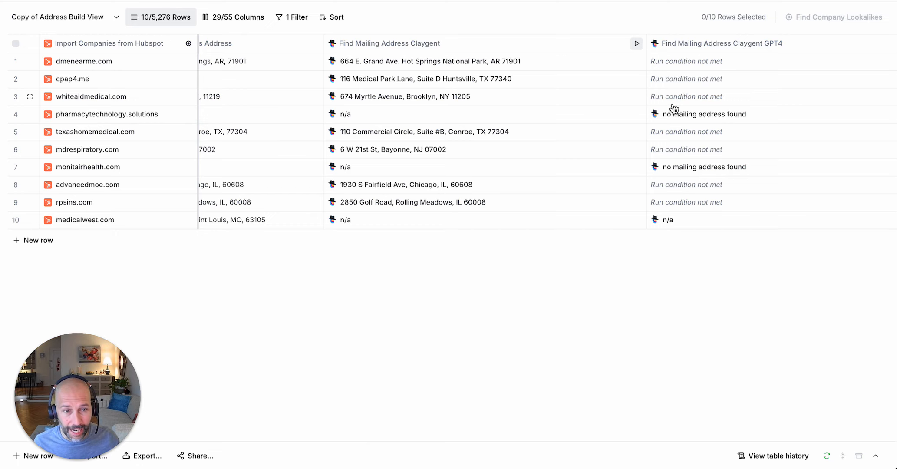
Open the Find Mailing Address Claygent GPT4 column's settings and examine its model, maximum cost and run settings.
{"action": "scroll", "coordinate": [674, 104], "scroll_direction": "right", "scroll_amount": 5}
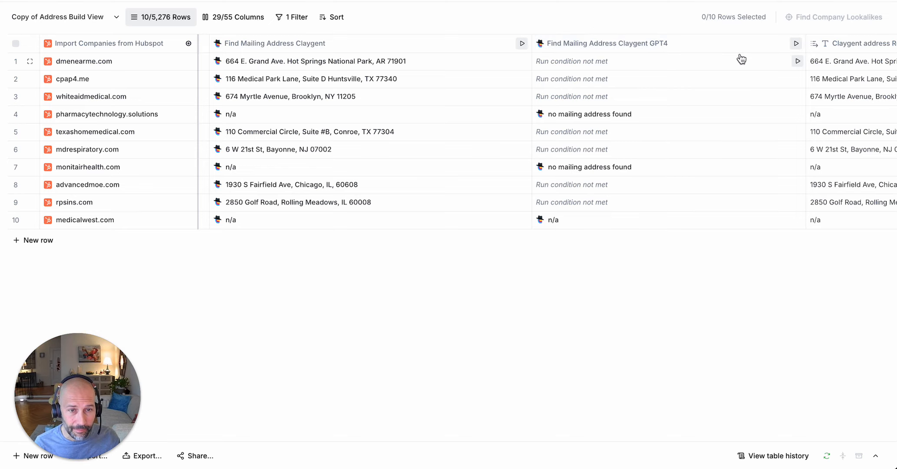
{"action": "left_click", "coordinate": [626, 51]}
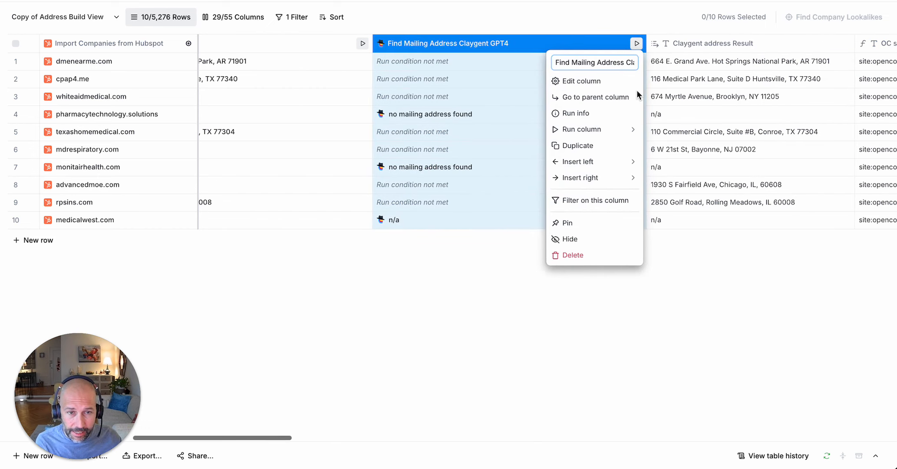
{"action": "left_click", "coordinate": [612, 81]}
{"action": "scroll", "coordinate": [786, 220], "scroll_direction": "down", "scroll_amount": 10}
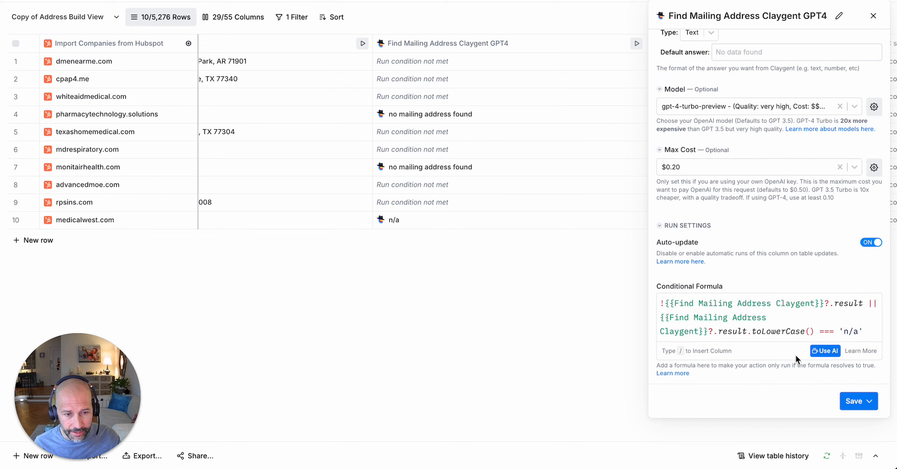
Review the GPT4 column's run condition in the Conditional Run Formula Generator, and close the generator and column settings without saving.
{"action": "left_click", "coordinate": [824, 351]}
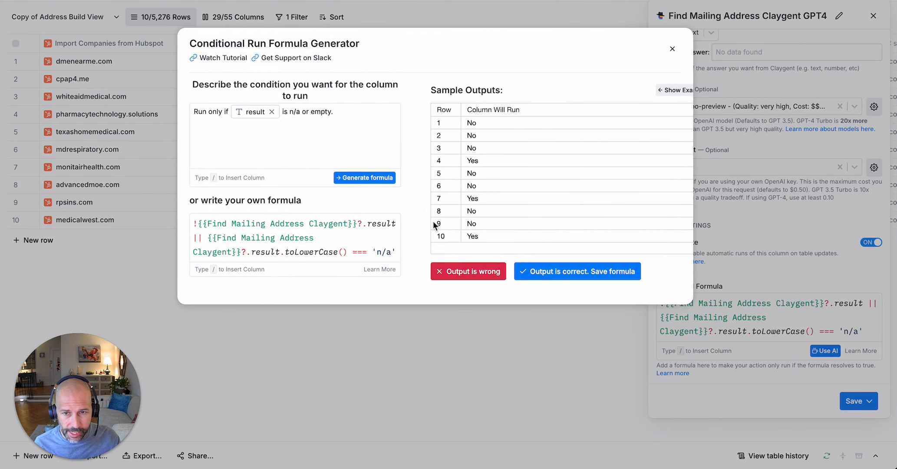
{"action": "left_click", "coordinate": [314, 135]}
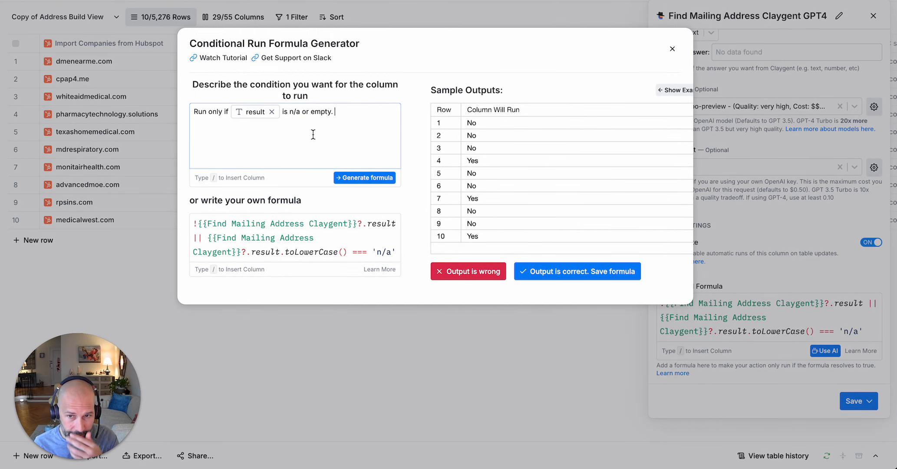
{"action": "mouse_move", "coordinate": [246, 118]}
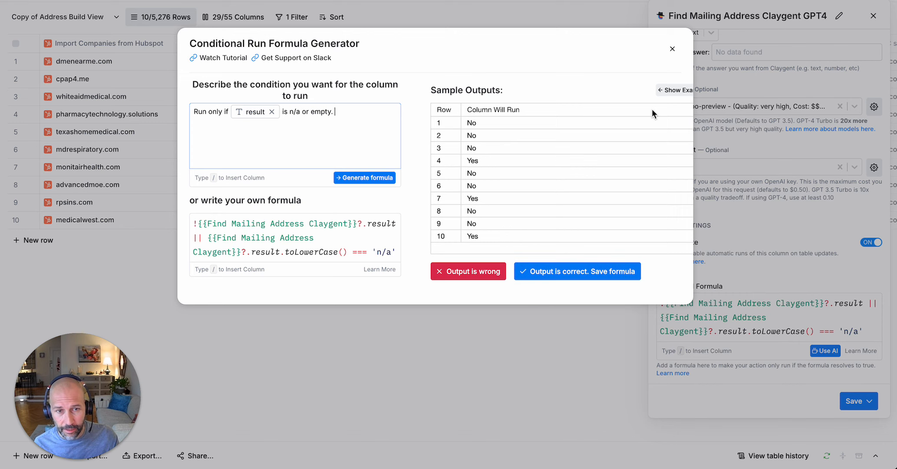
{"action": "left_click", "coordinate": [672, 49]}
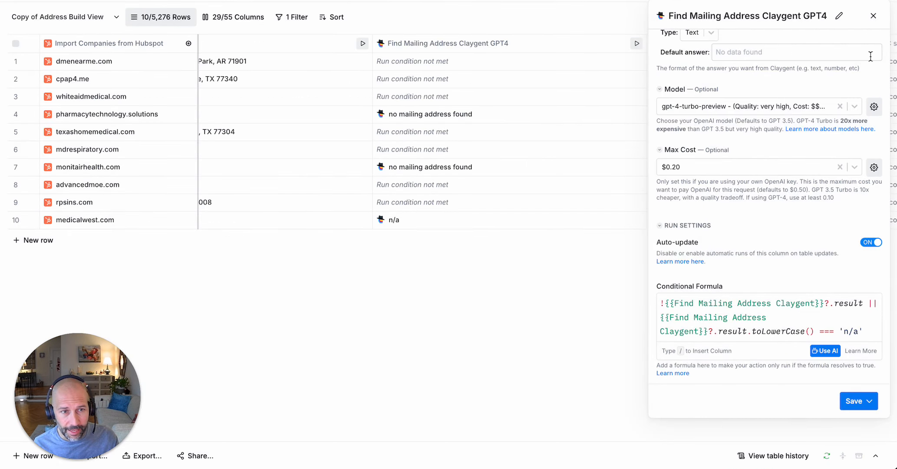
{"action": "left_click", "coordinate": [872, 17]}
{"action": "scroll", "coordinate": [627, 123], "scroll_direction": "left", "scroll_amount": 3}
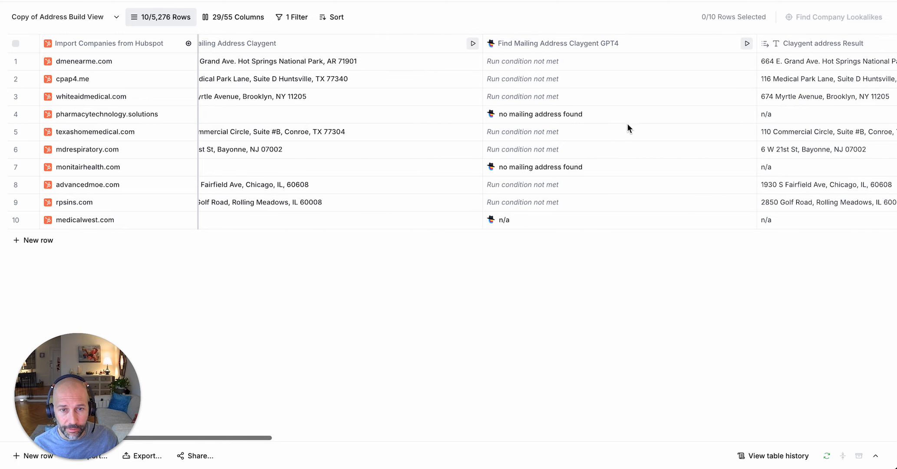
{"action": "scroll", "coordinate": [460, 120], "scroll_direction": "left", "scroll_amount": 2}
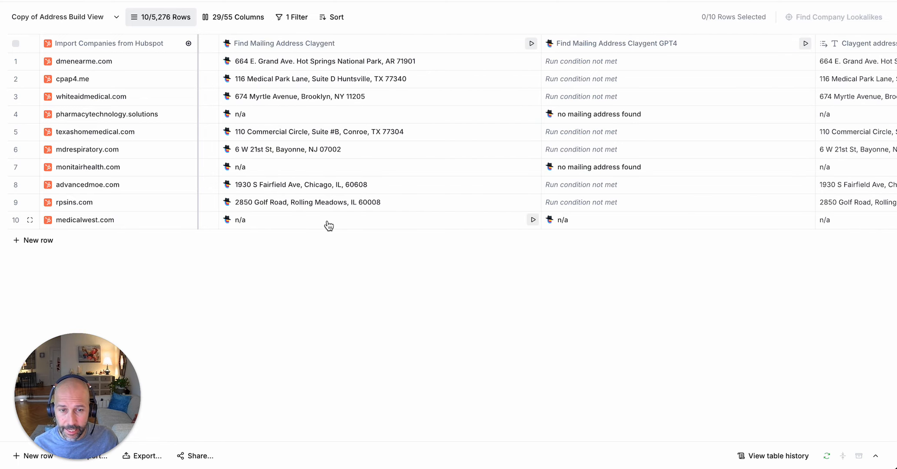
Compare the results in the Find Mailing Address Claygent and Find Mailing Address Claygent GPT4 columns across the company rows.
{"action": "scroll", "coordinate": [329, 223], "scroll_direction": "right", "scroll_amount": 3}
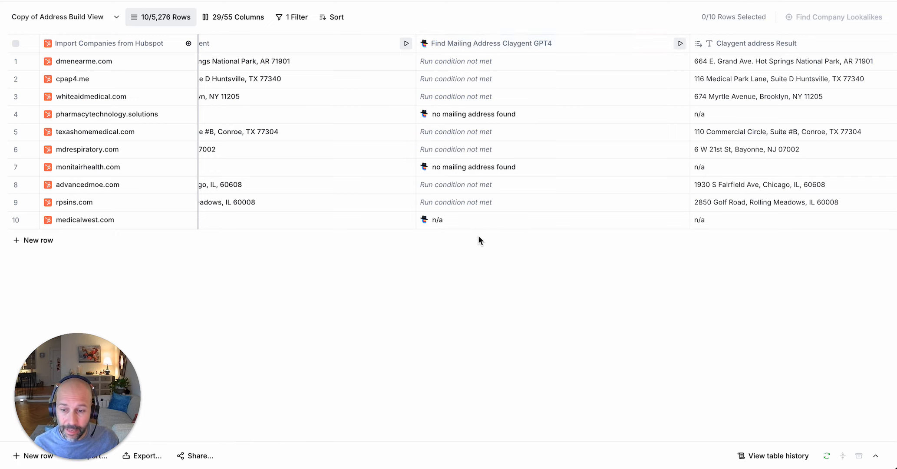
{"action": "scroll", "coordinate": [207, 55], "scroll_direction": "left", "scroll_amount": 4}
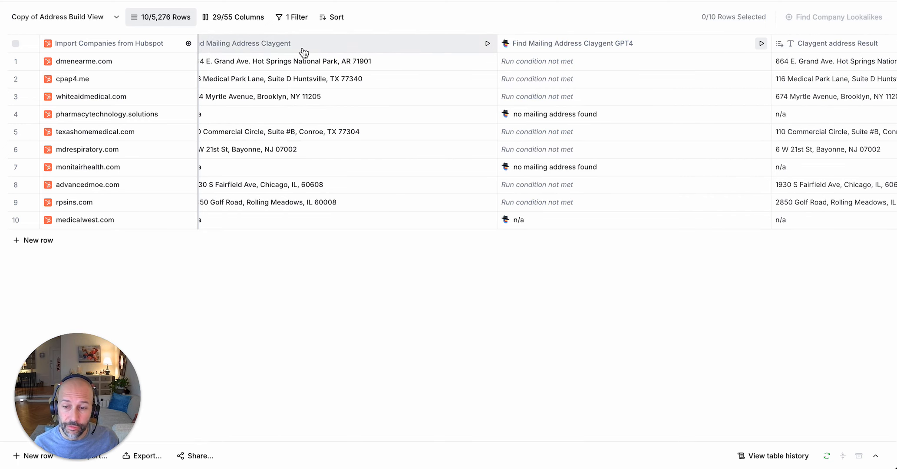
{"action": "scroll", "coordinate": [304, 52], "scroll_direction": "left", "scroll_amount": 1}
{"action": "scroll", "coordinate": [367, 94], "scroll_direction": "right", "scroll_amount": 5}
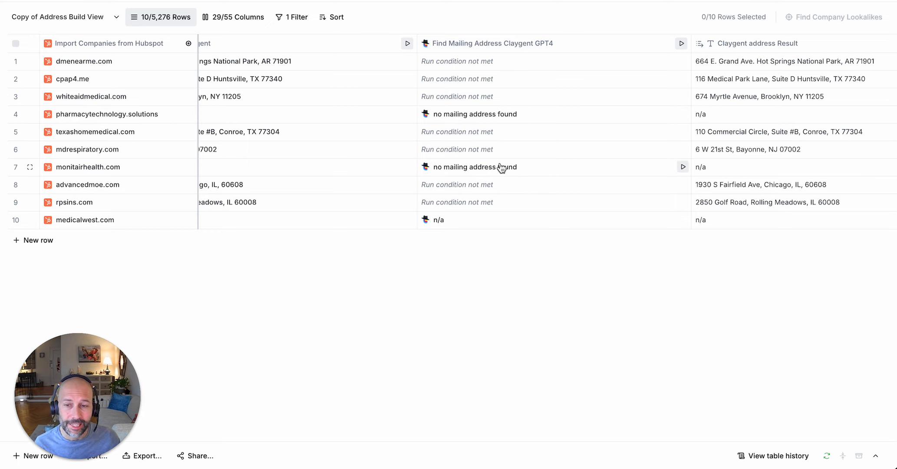
{"action": "scroll", "coordinate": [500, 165], "scroll_direction": "left", "scroll_amount": 4}
{"action": "scroll", "coordinate": [378, 152], "scroll_direction": "right", "scroll_amount": 4}
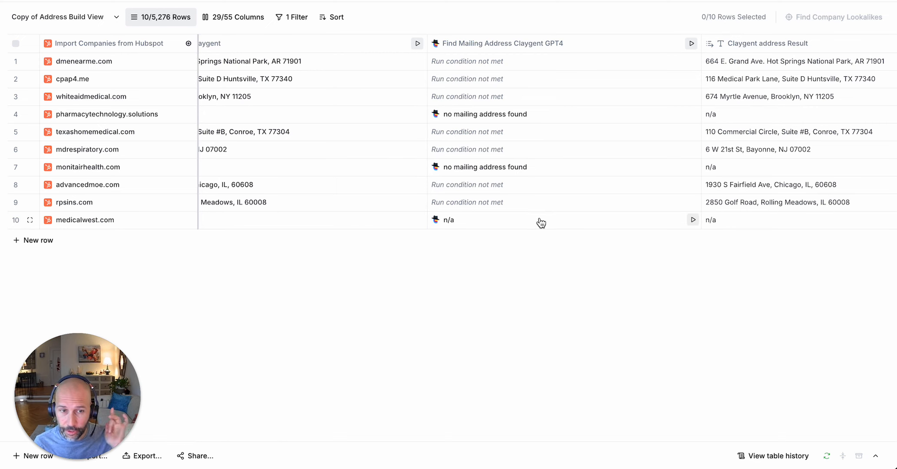
Examine the Claygent address Result column and the OpenCorporates columns from OC setup through Find Mailing address in OC scrape.
{"action": "scroll", "coordinate": [541, 222], "scroll_direction": "right", "scroll_amount": 15}
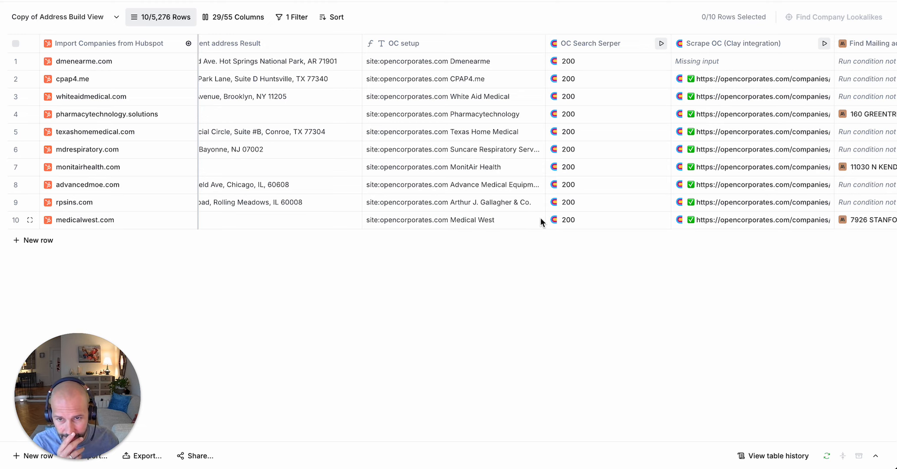
{"action": "scroll", "coordinate": [541, 217], "scroll_direction": "left", "scroll_amount": 3}
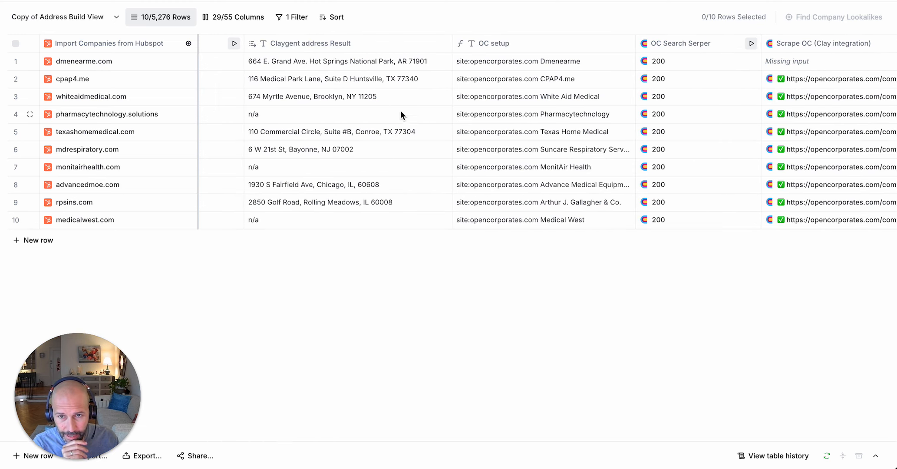
{"action": "scroll", "coordinate": [402, 110], "scroll_direction": "left", "scroll_amount": 1}
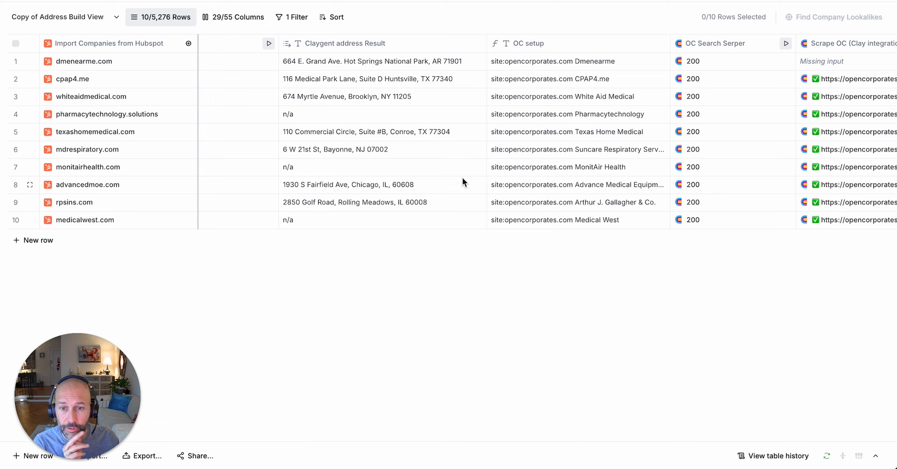
{"action": "scroll", "coordinate": [463, 180], "scroll_direction": "right", "scroll_amount": 1}
{"action": "scroll", "coordinate": [462, 180], "scroll_direction": "right", "scroll_amount": 4}
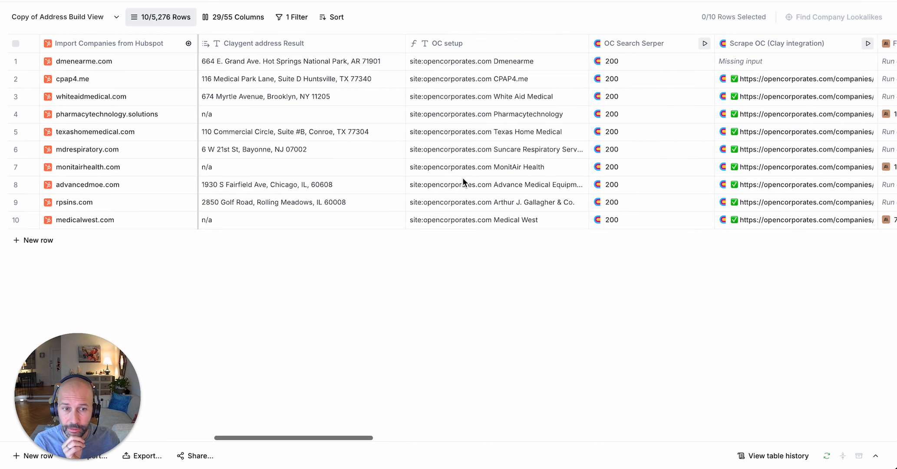
{"action": "scroll", "coordinate": [462, 178], "scroll_direction": "right", "scroll_amount": 2}
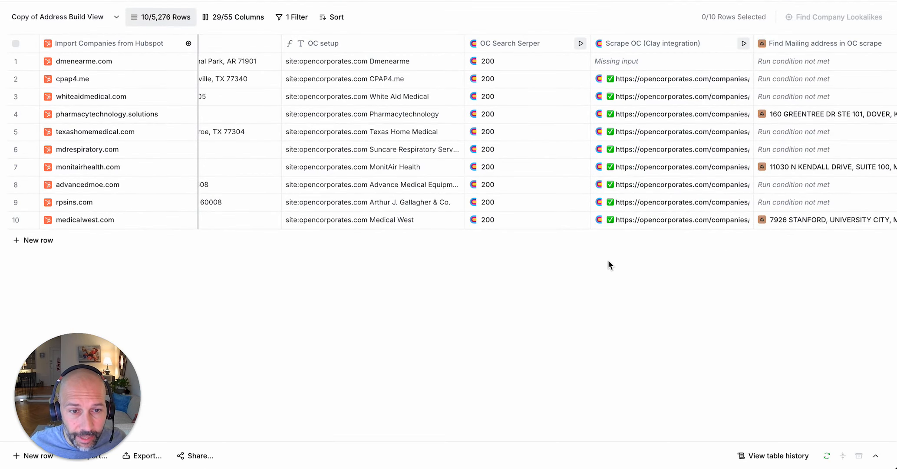
{"action": "scroll", "coordinate": [659, 94], "scroll_direction": "right", "scroll_amount": 2}
{"action": "scroll", "coordinate": [659, 96], "scroll_direction": "right", "scroll_amount": 1}
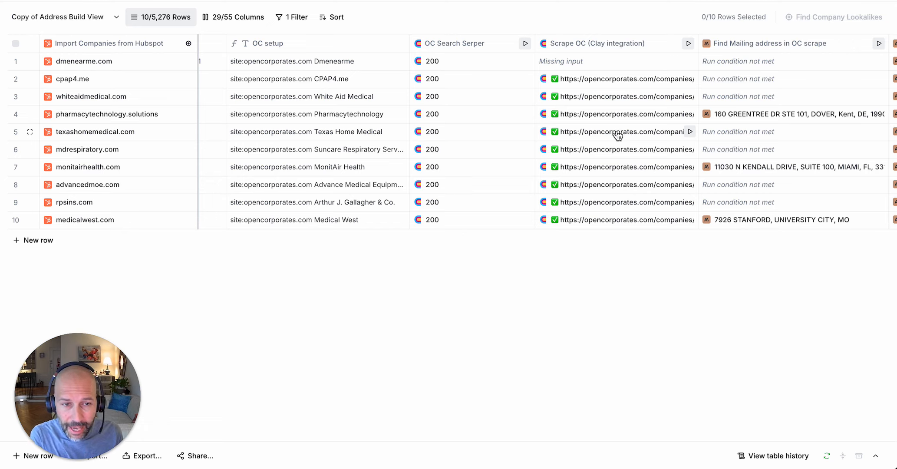
{"action": "scroll", "coordinate": [610, 143], "scroll_direction": "right", "scroll_amount": 6}
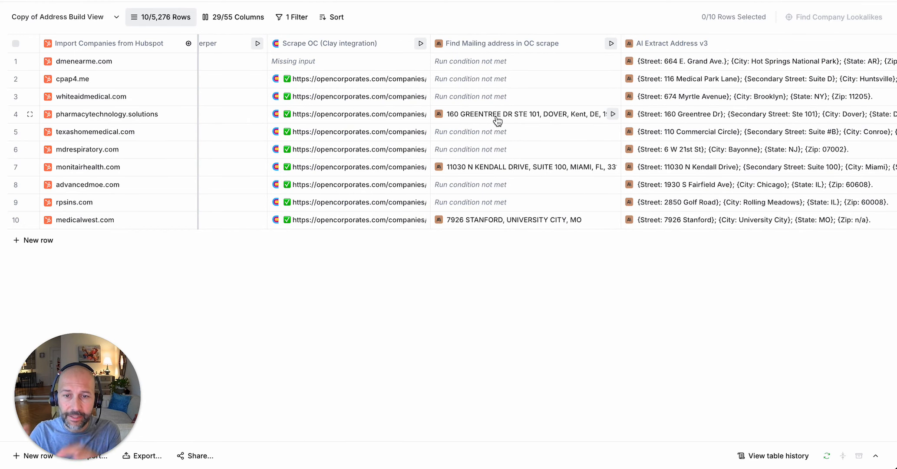
Inspect the Scrape OC cell details for pharmacytechnology.solutions, reading through the scraped body text, and close the details.
{"action": "left_click", "coordinate": [357, 114]}
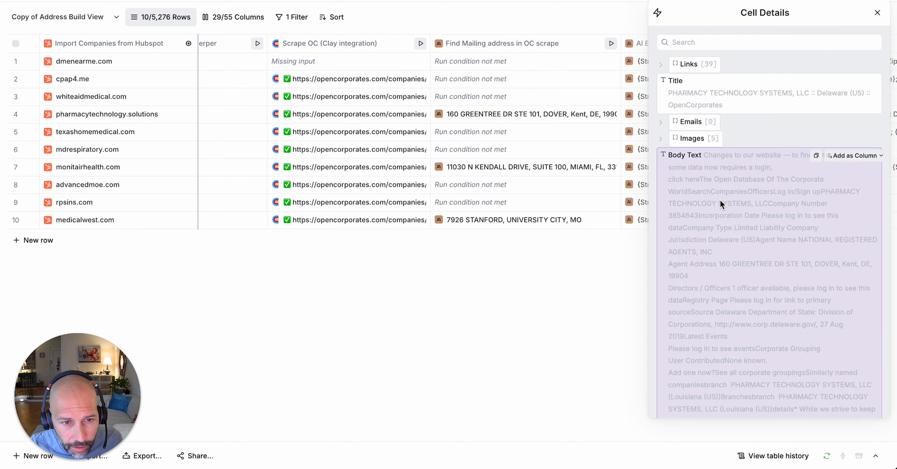
{"action": "scroll", "coordinate": [743, 182], "scroll_direction": "down", "scroll_amount": 5}
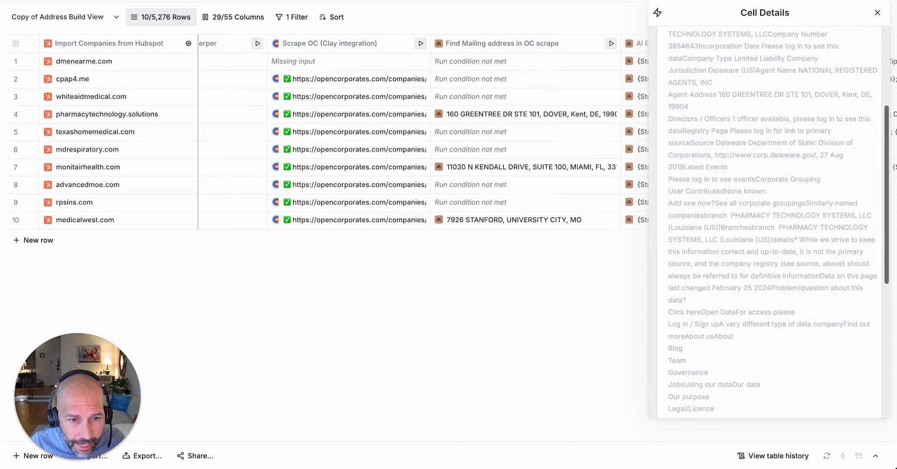
{"action": "scroll", "coordinate": [743, 200], "scroll_direction": "down", "scroll_amount": 5}
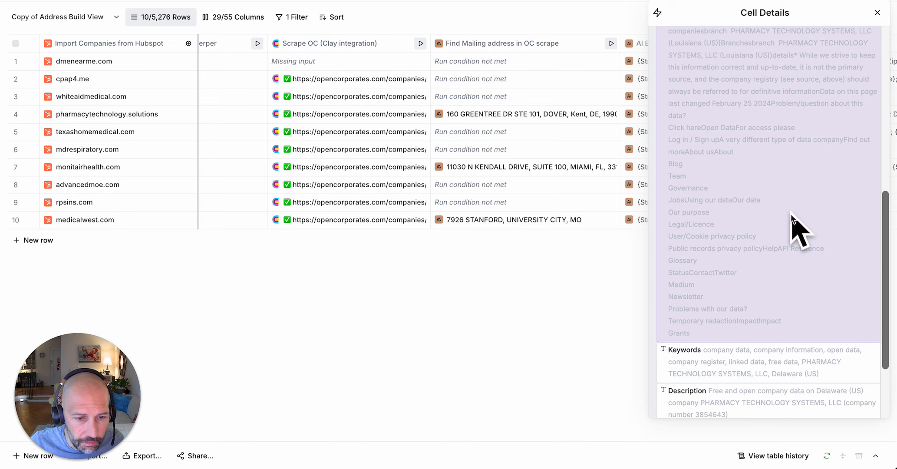
{"action": "scroll", "coordinate": [807, 226], "scroll_direction": "down", "scroll_amount": 3}
{"action": "scroll", "coordinate": [795, 108], "scroll_direction": "up", "scroll_amount": 15}
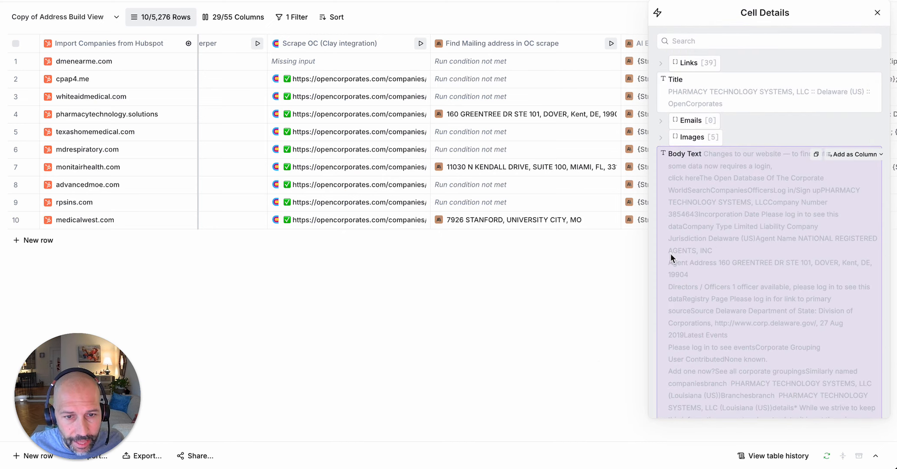
{"action": "left_click", "coordinate": [877, 13]}
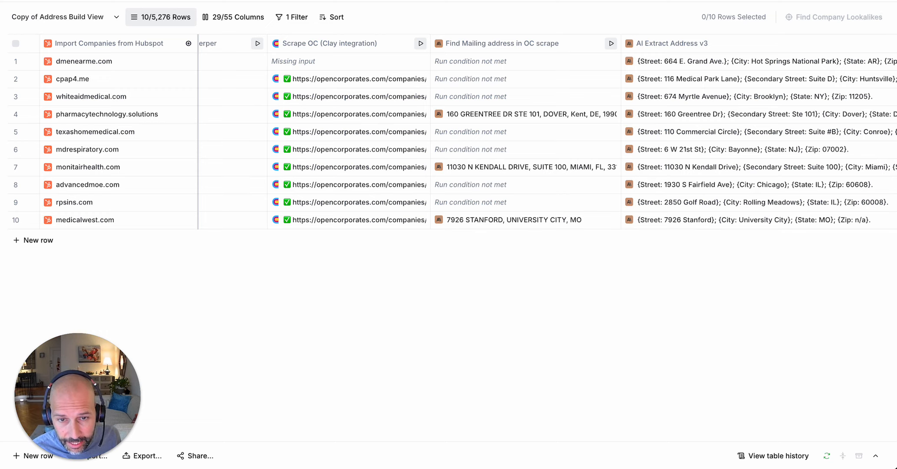
Open the Find Mailing address in OC scrape column's settings and review its Claude prompt, highlighting the full text.
{"action": "left_click", "coordinate": [571, 47]}
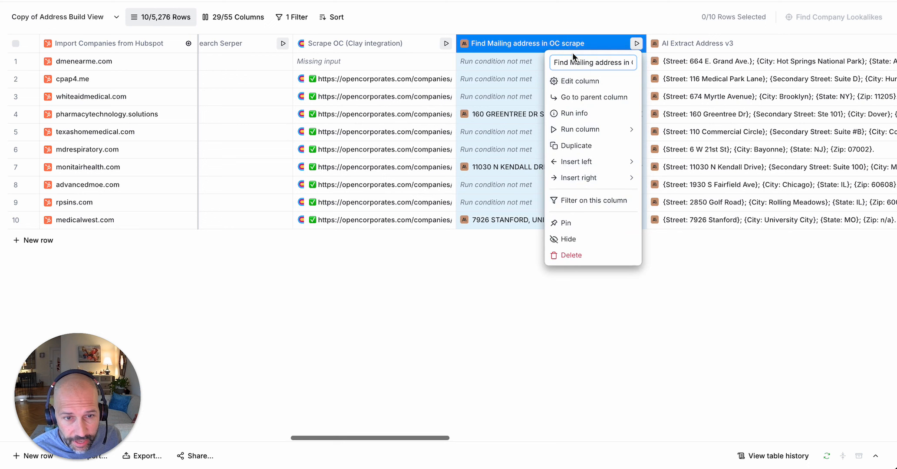
{"action": "left_click", "coordinate": [589, 89]}
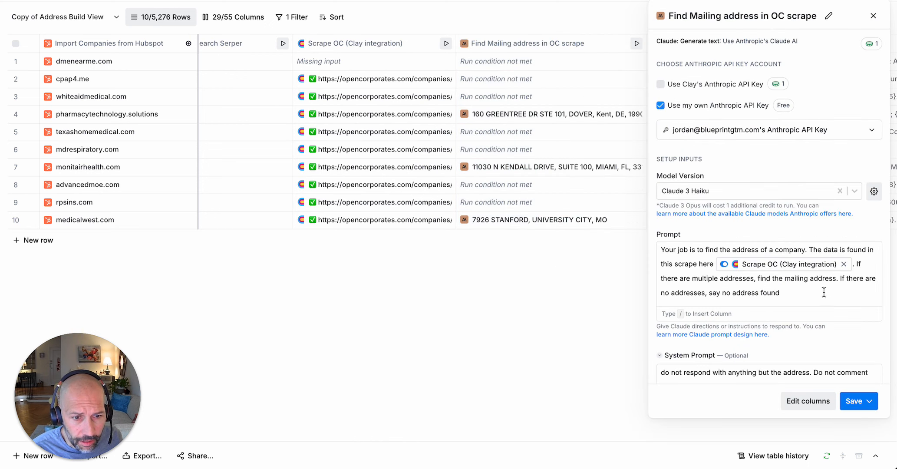
{"action": "mouse_move", "coordinate": [798, 272]}
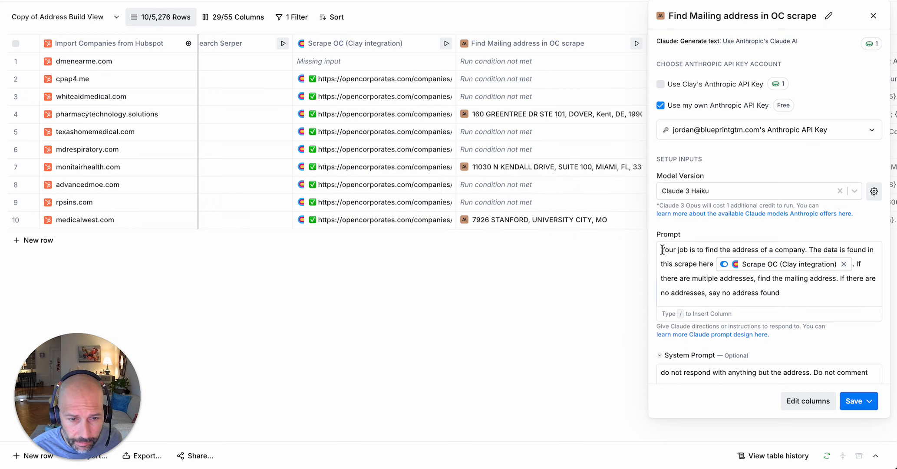
{"action": "left_click_drag", "start_coordinate": [661, 250], "coordinate": [819, 300]}
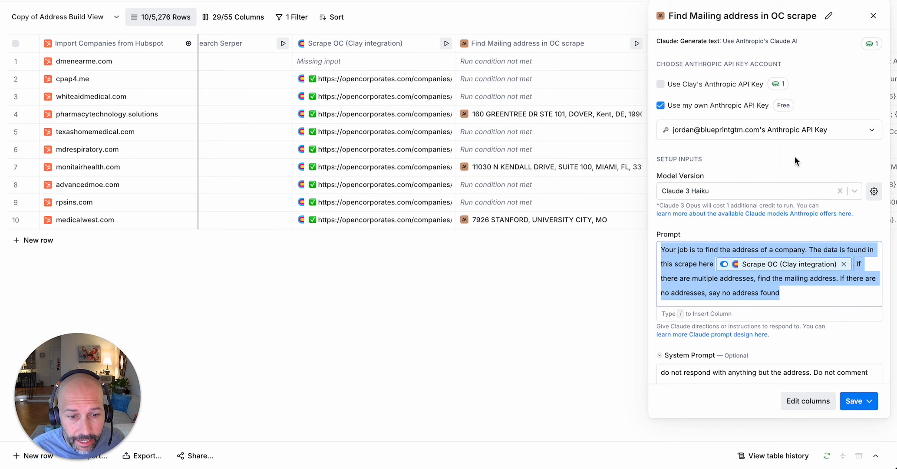
{"action": "left_click", "coordinate": [815, 292]}
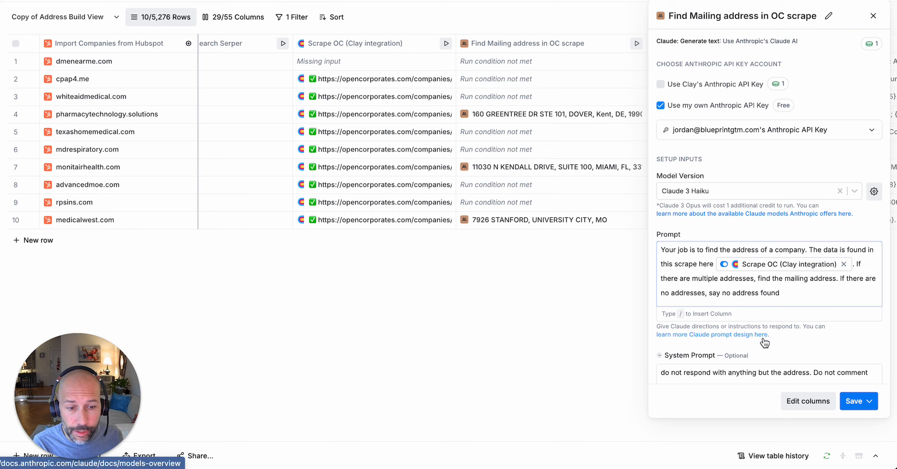
Review the OC scrape column's system prompt, creativity and conditional run formula, and close the settings without saving.
{"action": "scroll", "coordinate": [763, 337], "scroll_direction": "down", "scroll_amount": 2}
{"action": "left_click", "coordinate": [722, 346]}
{"action": "scroll", "coordinate": [739, 343], "scroll_direction": "down", "scroll_amount": 4}
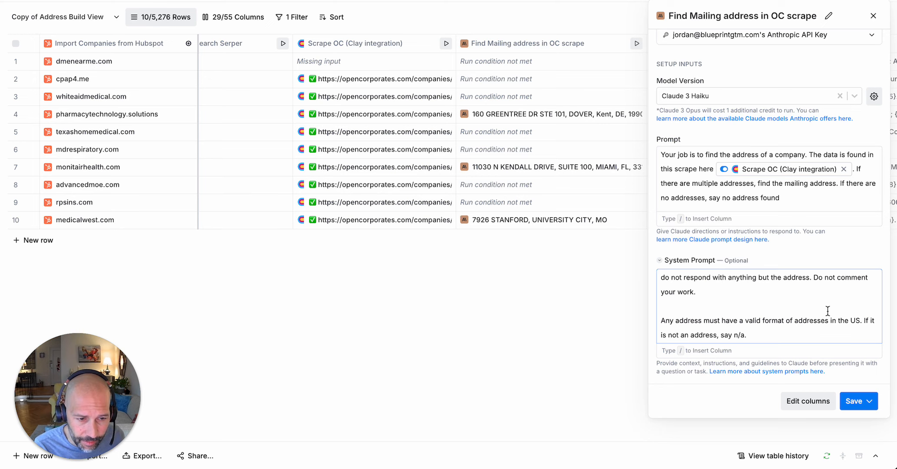
{"action": "scroll", "coordinate": [808, 313], "scroll_direction": "down", "scroll_amount": 15}
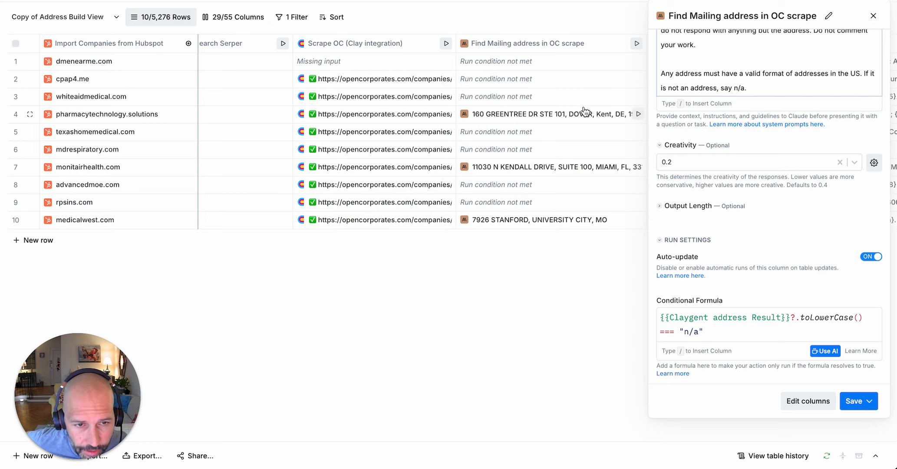
{"action": "left_click", "coordinate": [878, 16]}
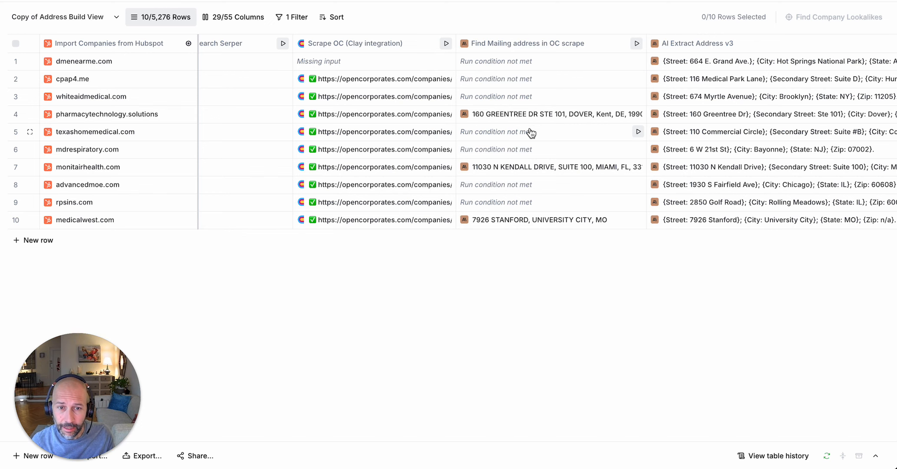
Open the AI Extract Address v3 column's settings and review its prompt and the available Claude model versions, keeping the selected model.
{"action": "scroll", "coordinate": [530, 132], "scroll_direction": "right", "scroll_amount": 3}
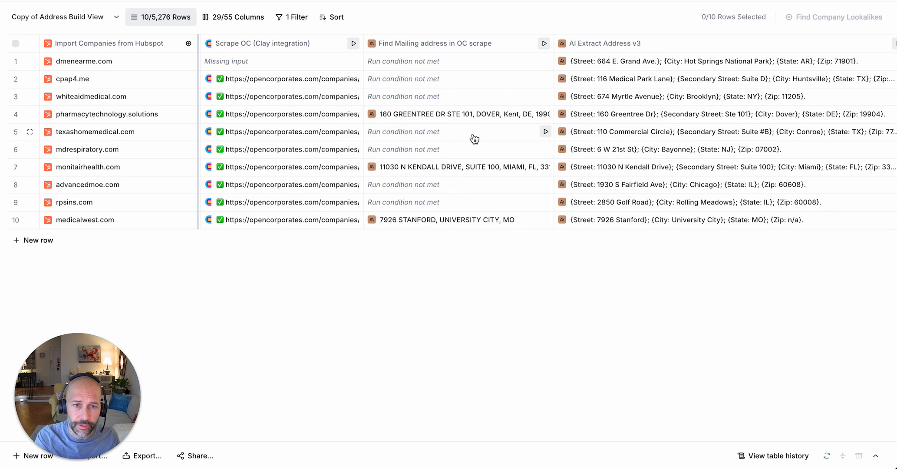
{"action": "scroll", "coordinate": [474, 138], "scroll_direction": "right", "scroll_amount": 2}
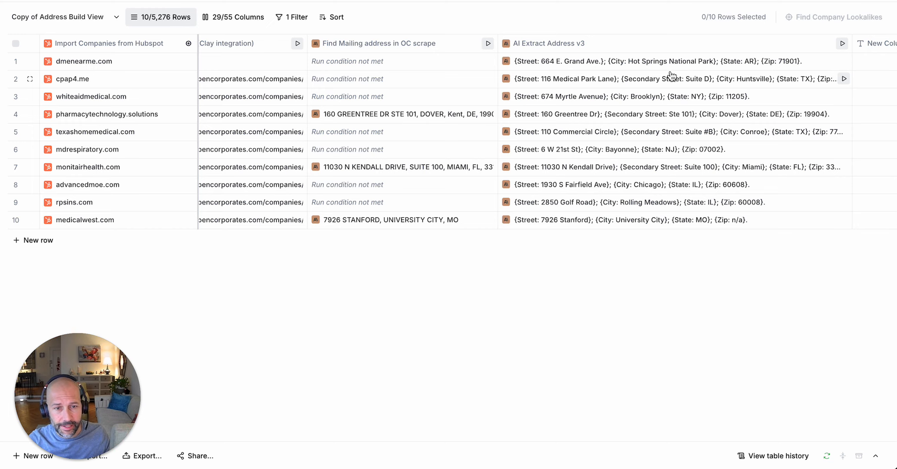
{"action": "scroll", "coordinate": [602, 80], "scroll_direction": "right", "scroll_amount": 3}
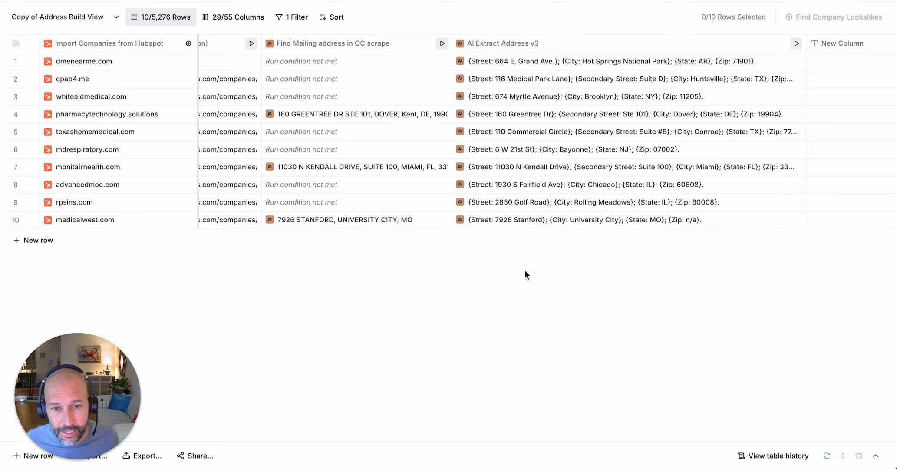
{"action": "left_click", "coordinate": [602, 47]}
{"action": "left_click", "coordinate": [617, 82]}
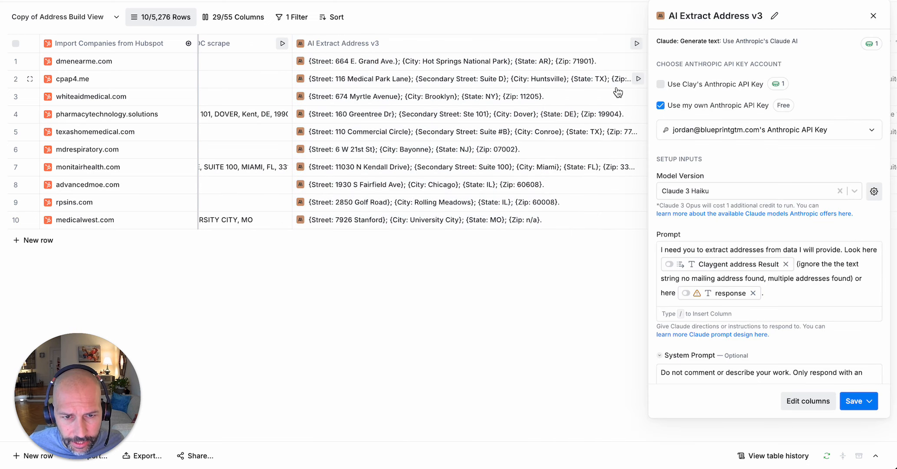
{"action": "left_click", "coordinate": [815, 278]}
{"action": "scroll", "coordinate": [694, 130], "scroll_direction": "down", "scroll_amount": 3}
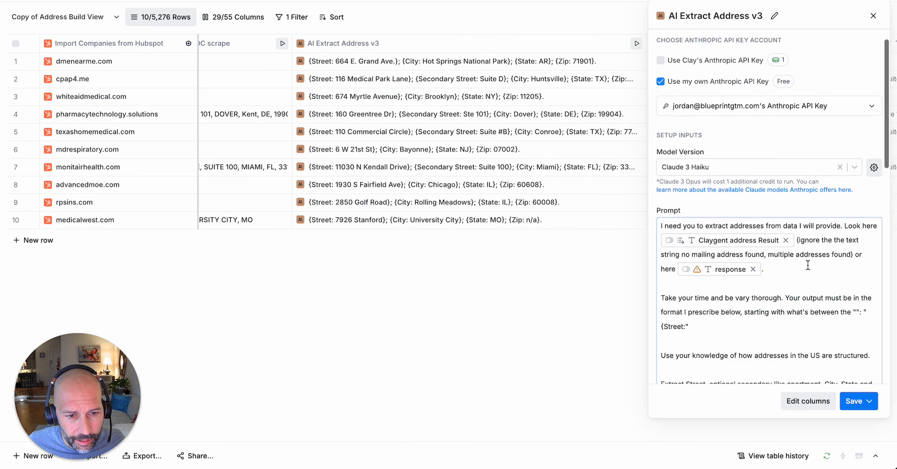
{"action": "scroll", "coordinate": [676, 90], "scroll_direction": "down", "scroll_amount": 1}
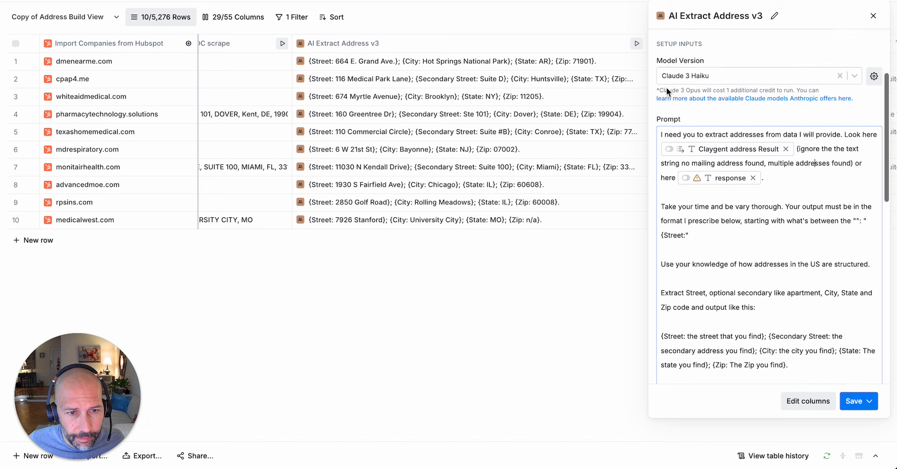
{"action": "left_click", "coordinate": [700, 70]}
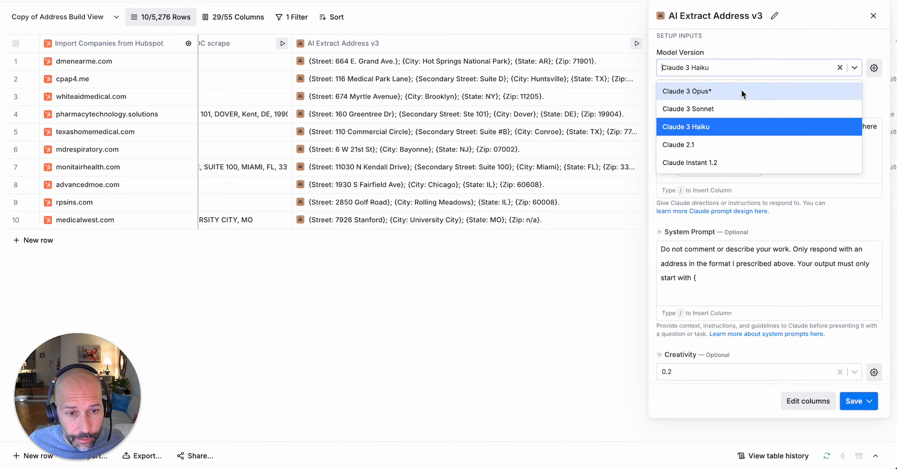
{"action": "left_click", "coordinate": [767, 39]}
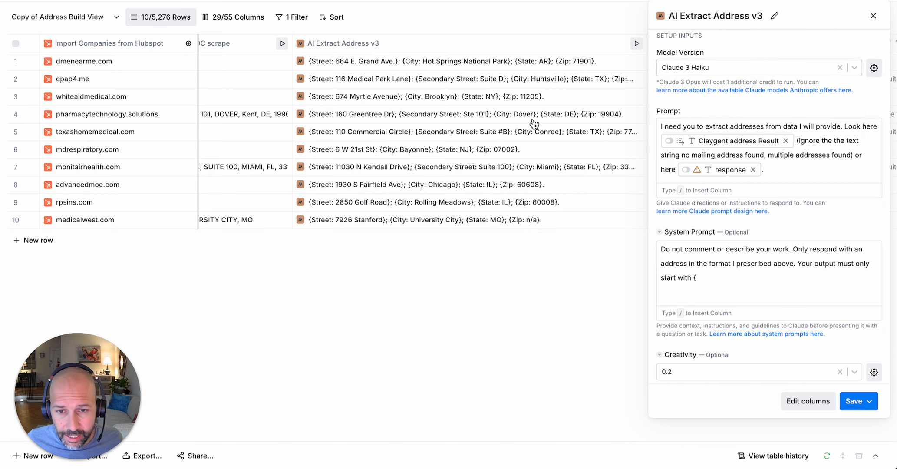
Review the AI Extract Address v3 prompt, highlighting the required starting format and the instruction about US address structure.
{"action": "left_click", "coordinate": [803, 155]}
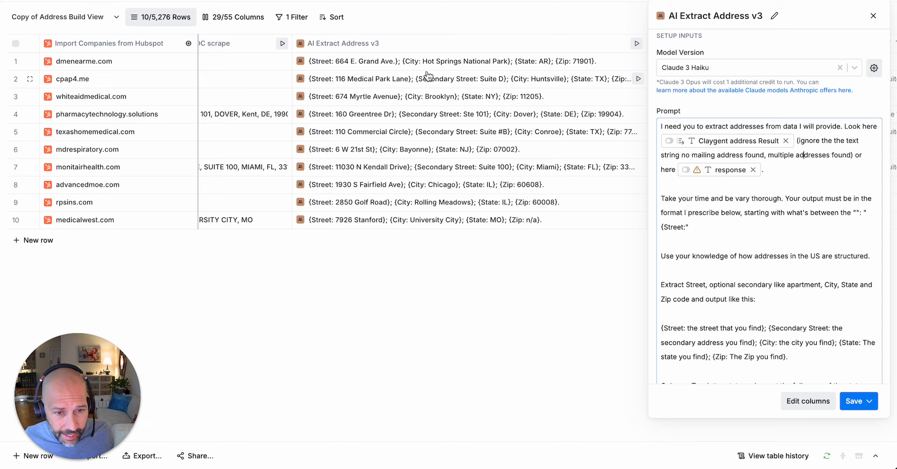
{"action": "scroll", "coordinate": [734, 152], "scroll_direction": "down", "scroll_amount": 3}
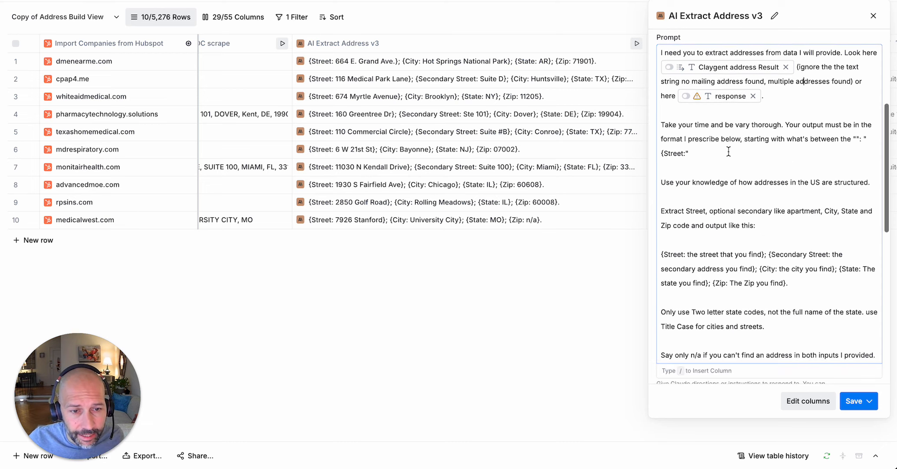
{"action": "left_click_drag", "start_coordinate": [685, 138], "coordinate": [691, 154]}
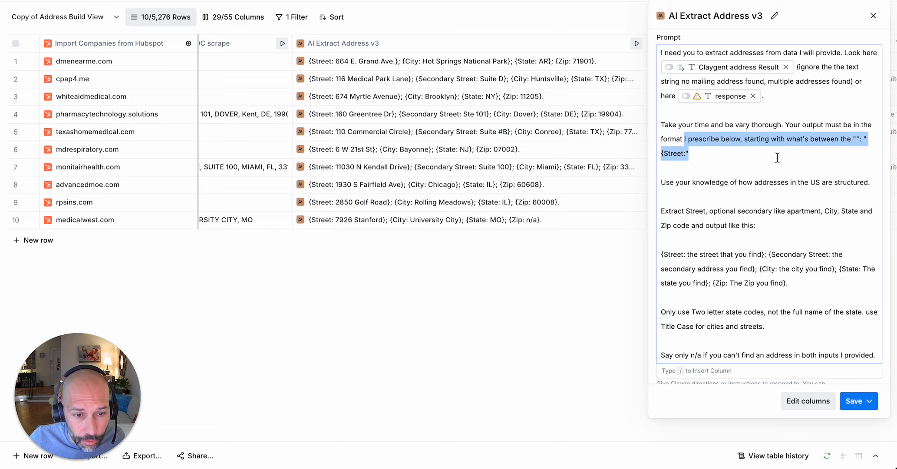
{"action": "left_click_drag", "start_coordinate": [666, 182], "coordinate": [865, 194]}
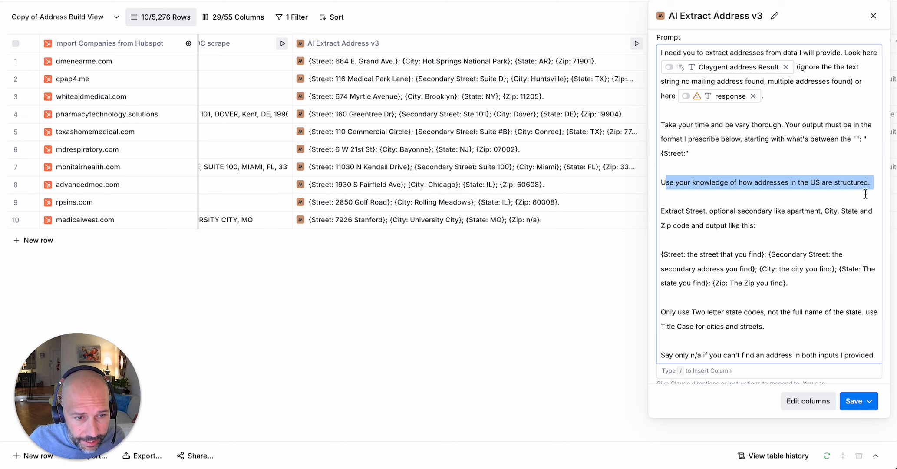
{"action": "scroll", "coordinate": [864, 196], "scroll_direction": "down", "scroll_amount": 4}
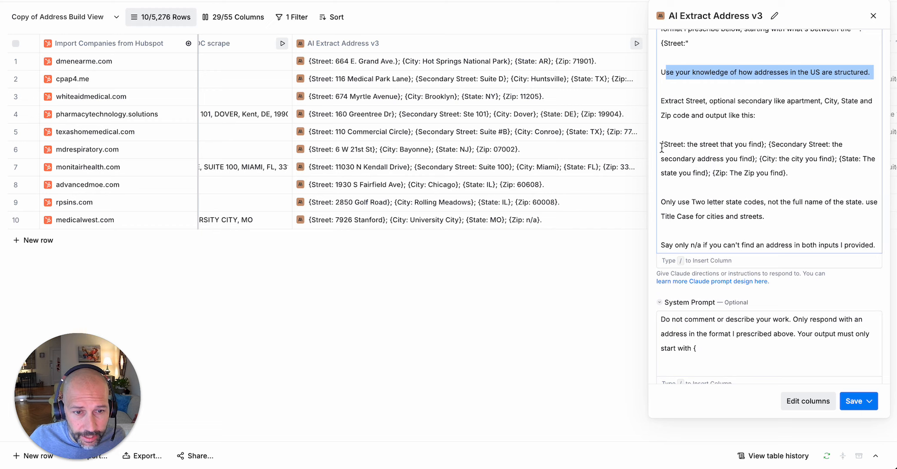
Highlight the prompt's output template for Street, Secondary Street, City, State and Zip, then clear the highlight.
{"action": "left_click_drag", "start_coordinate": [661, 145], "coordinate": [805, 171]}
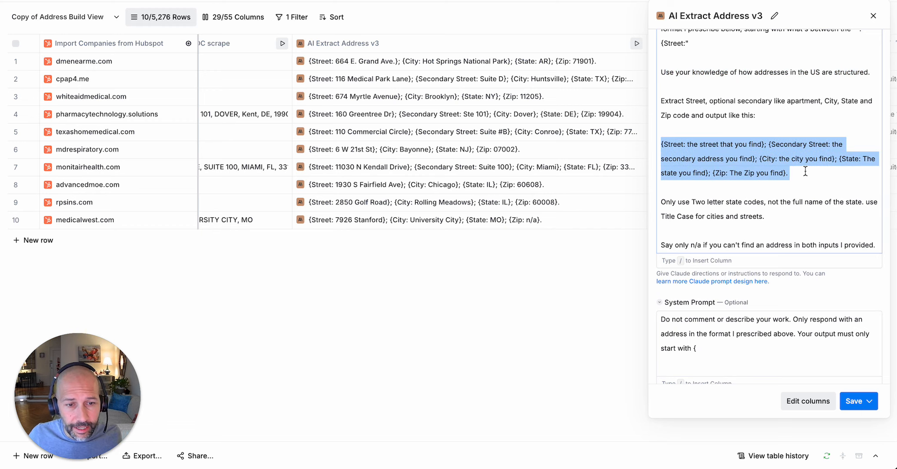
{"action": "left_click", "coordinate": [805, 172]}
{"action": "left_click_drag", "start_coordinate": [790, 171], "coordinate": [661, 146]}
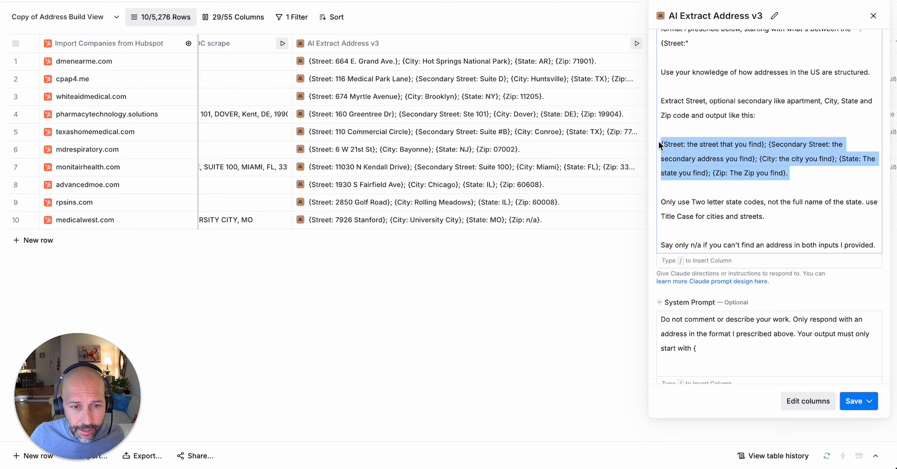
{"action": "left_click", "coordinate": [764, 174]}
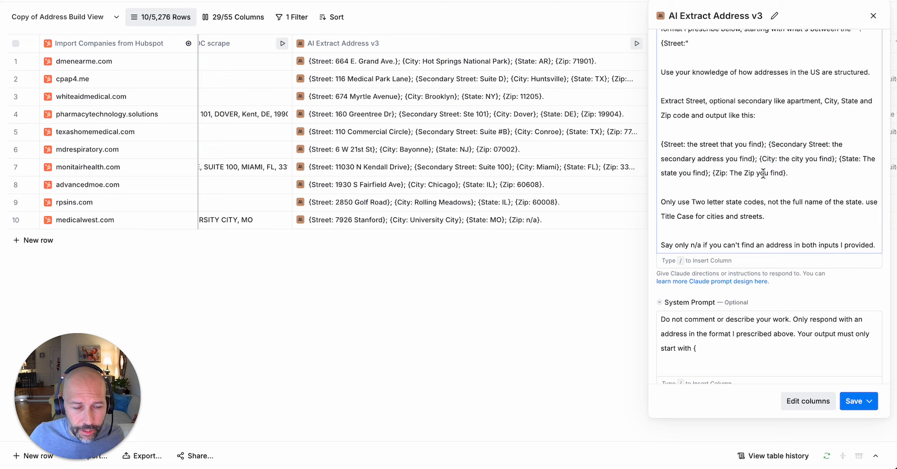
{"action": "left_click", "coordinate": [816, 180]}
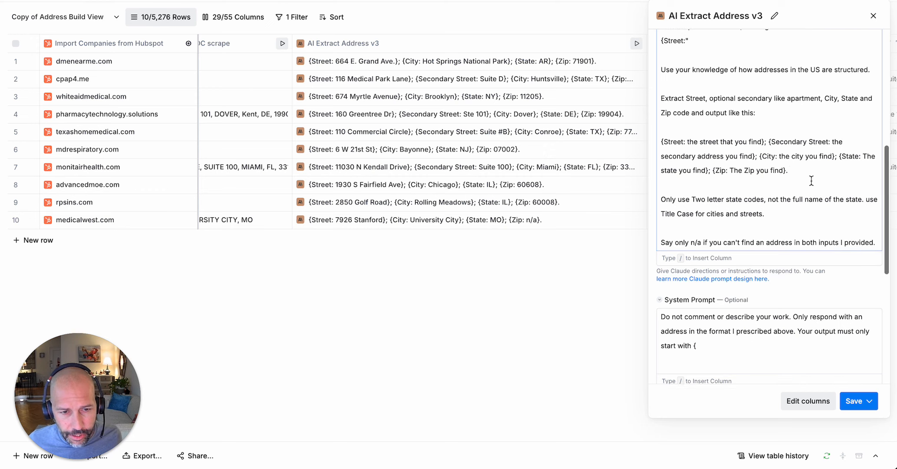
Highlight the prompt's rules on two-letter state codes and Title Case for cities and streets.
{"action": "scroll", "coordinate": [782, 183], "scroll_direction": "down", "scroll_amount": 1}
{"action": "left_click_drag", "start_coordinate": [767, 192], "coordinate": [655, 175]}
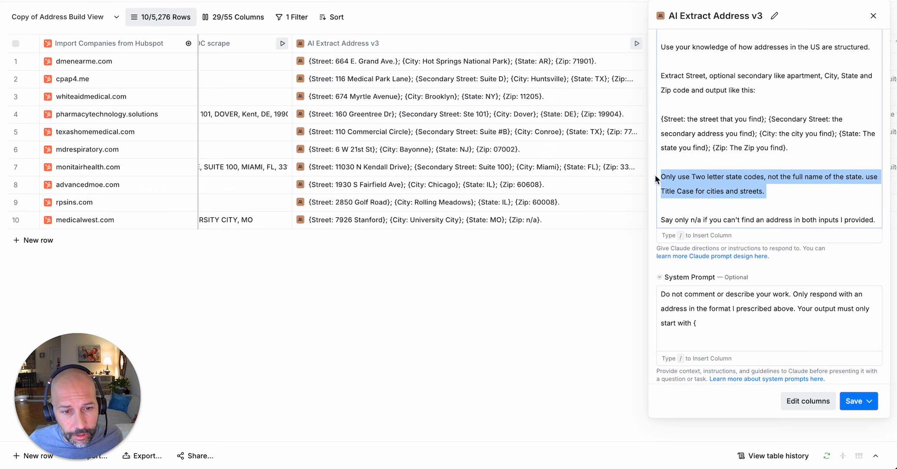
{"action": "left_click", "coordinate": [776, 192]}
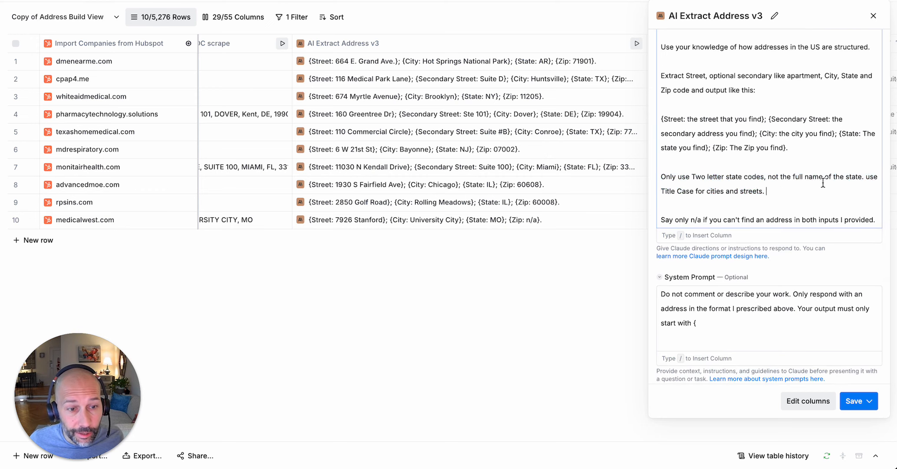
{"action": "left_click_drag", "start_coordinate": [866, 179], "coordinate": [768, 192]}
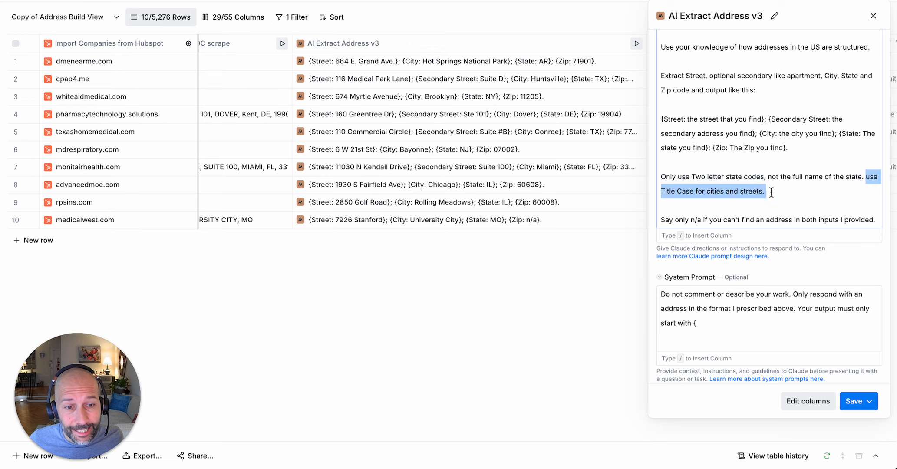
{"action": "left_click", "coordinate": [771, 192]}
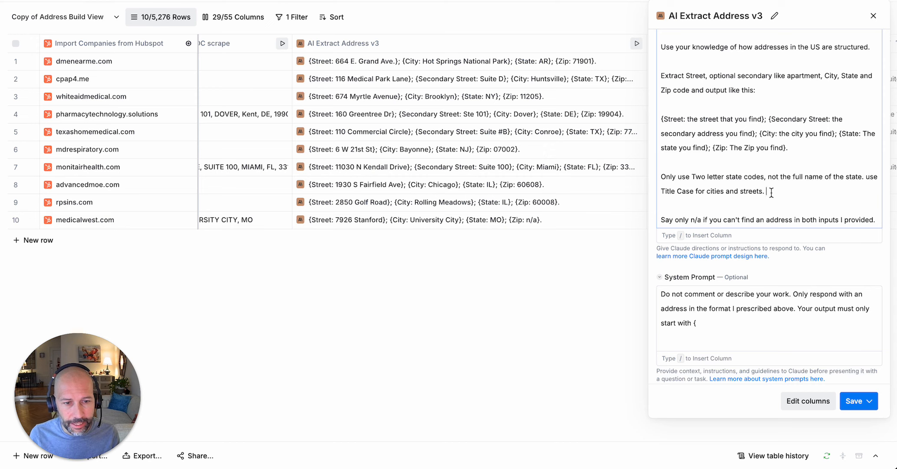
Review the AI Extract Address v3 system prompt, creativity and conditional formula, and close the settings without saving.
{"action": "scroll", "coordinate": [768, 256], "scroll_direction": "down", "scroll_amount": 1}
{"action": "left_click", "coordinate": [803, 300]}
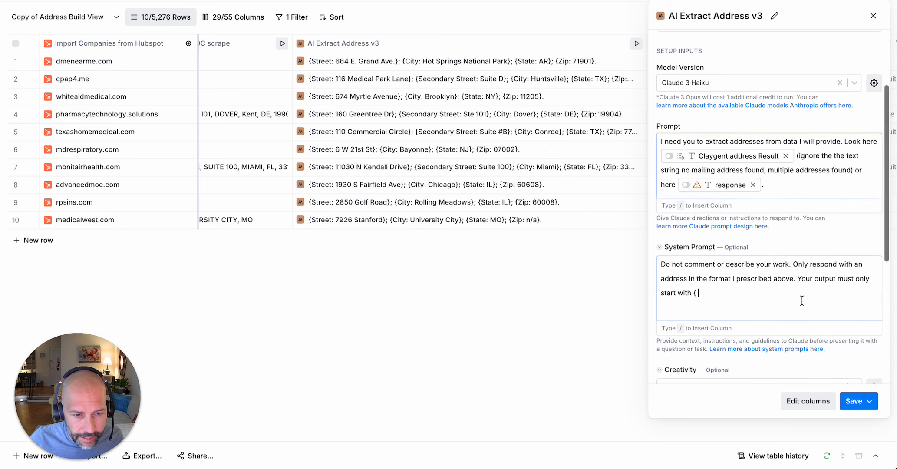
{"action": "scroll", "coordinate": [804, 299], "scroll_direction": "down", "scroll_amount": 1}
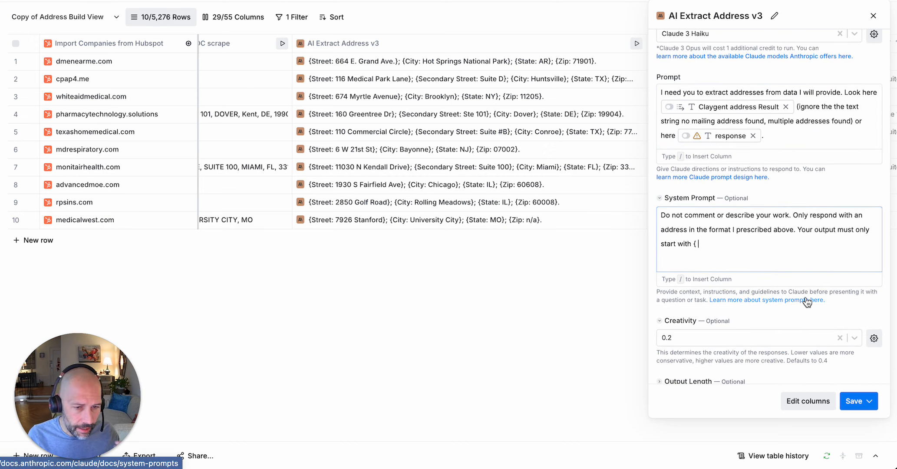
{"action": "scroll", "coordinate": [807, 301], "scroll_direction": "down", "scroll_amount": 5}
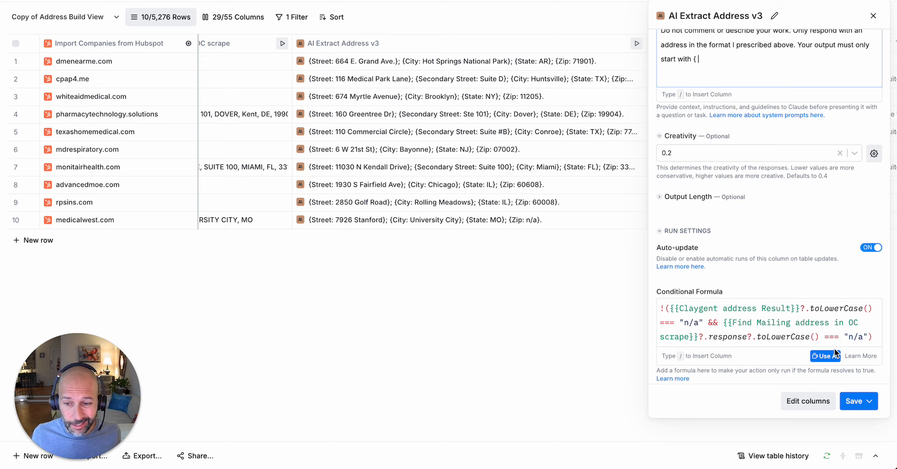
{"action": "left_click", "coordinate": [873, 15]}
Compare the extracted addresses with the split address columns and open the Street via AI Search formula in the Formula Generator.
{"action": "scroll", "coordinate": [440, 226], "scroll_direction": "right", "scroll_amount": 10}
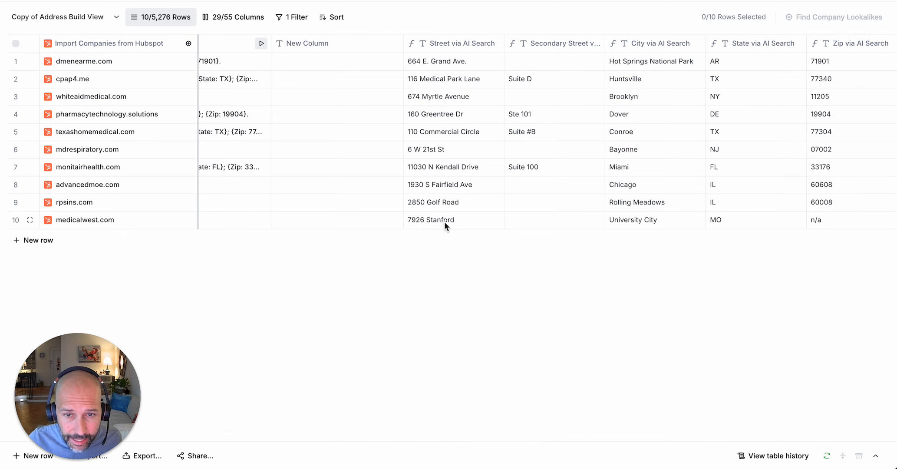
{"action": "scroll", "coordinate": [444, 222], "scroll_direction": "left", "scroll_amount": 8}
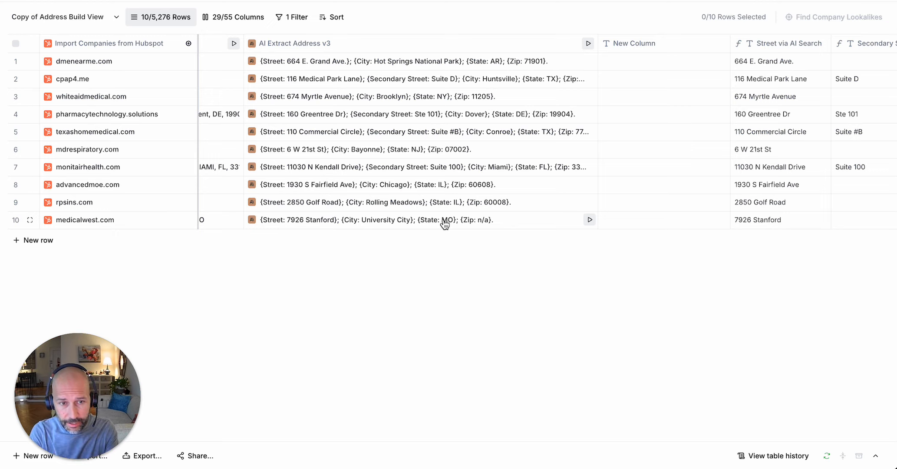
{"action": "scroll", "coordinate": [526, 206], "scroll_direction": "right", "scroll_amount": 5}
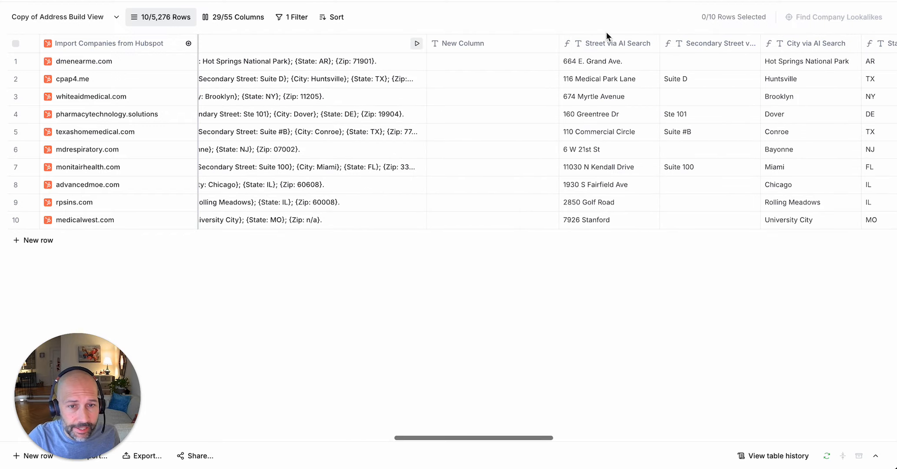
{"action": "left_click", "coordinate": [606, 46]}
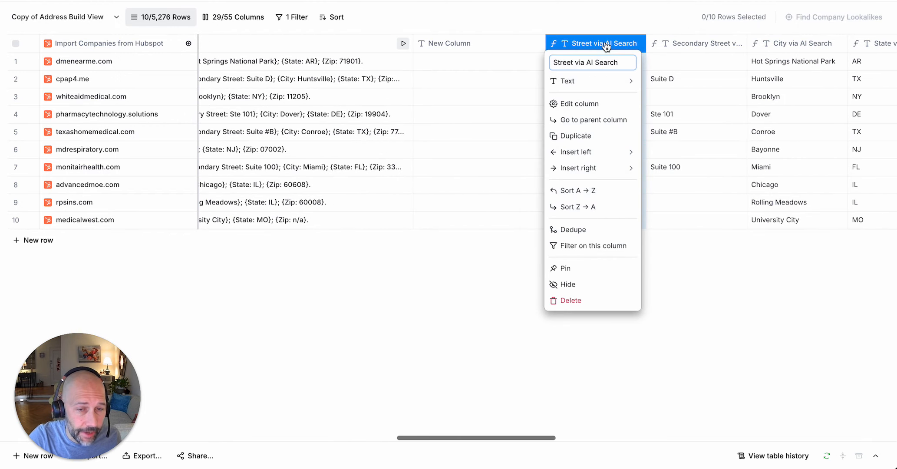
{"action": "left_click", "coordinate": [601, 101]}
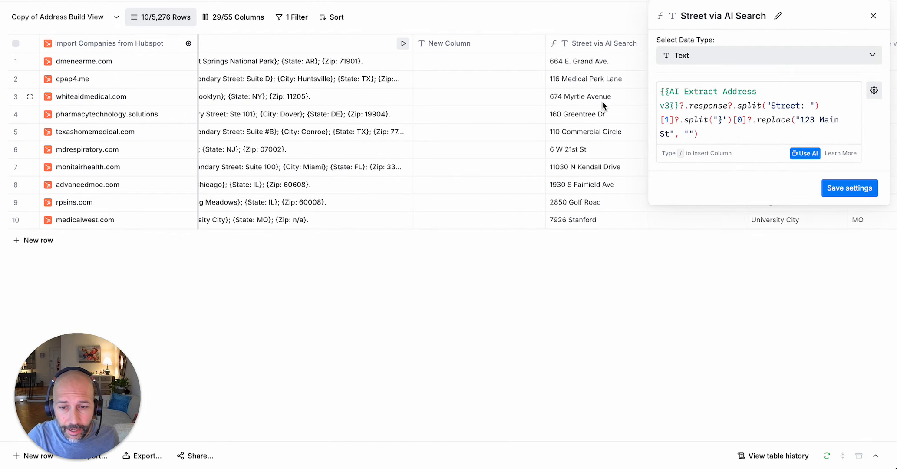
{"action": "left_click", "coordinate": [805, 153]}
Review the street formula's description, highlighting the extraction instruction and "Ignore 123 Main St", and close the generator and column settings without saving.
{"action": "left_click_drag", "start_coordinate": [194, 111], "coordinate": [300, 126]}
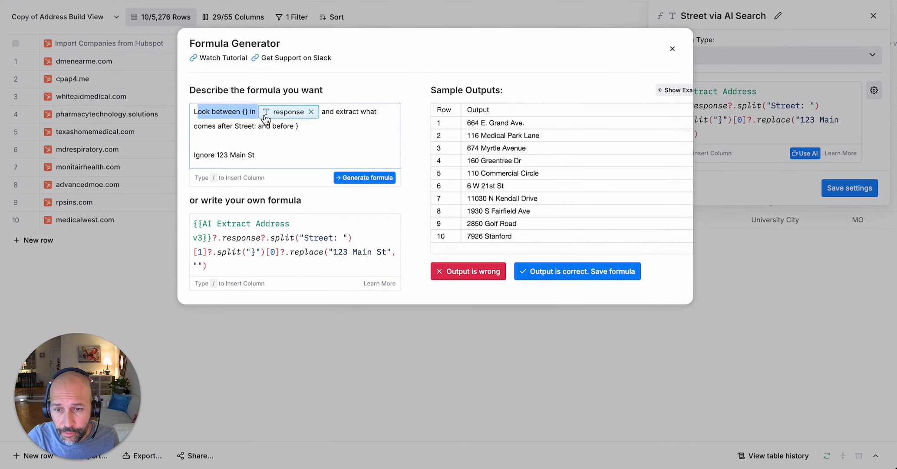
{"action": "left_click", "coordinate": [314, 140]}
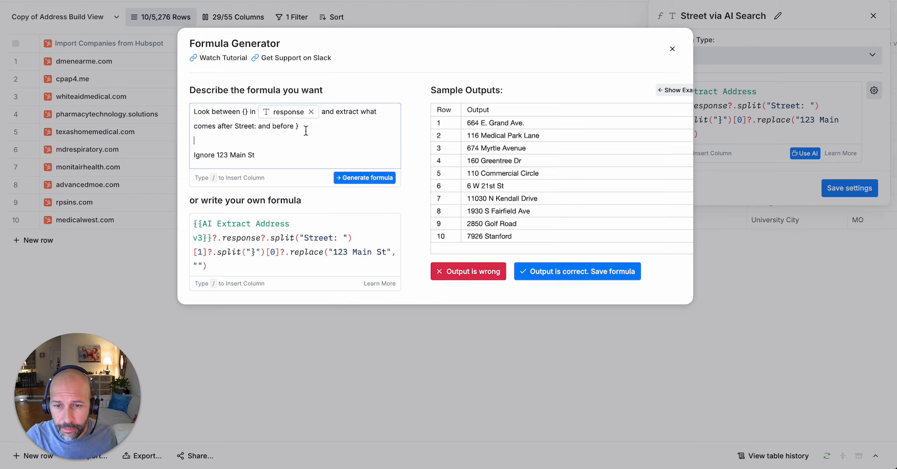
{"action": "left_click_drag", "start_coordinate": [274, 157], "coordinate": [179, 162]}
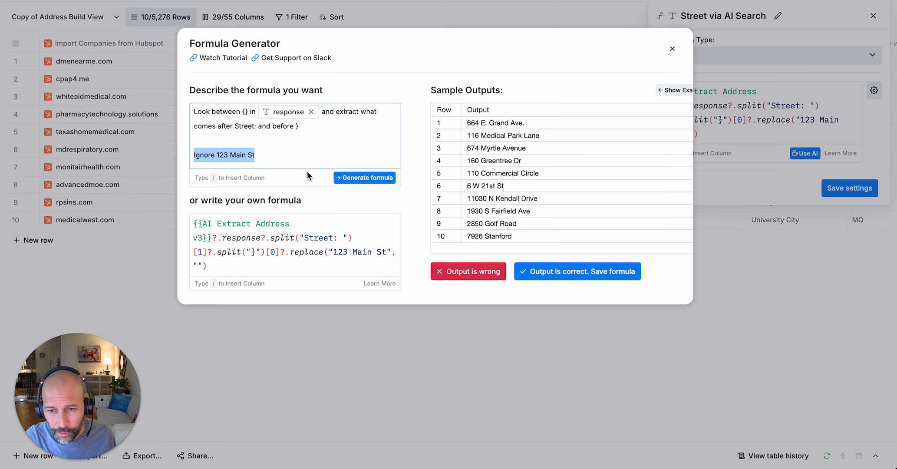
{"action": "left_click", "coordinate": [313, 160]}
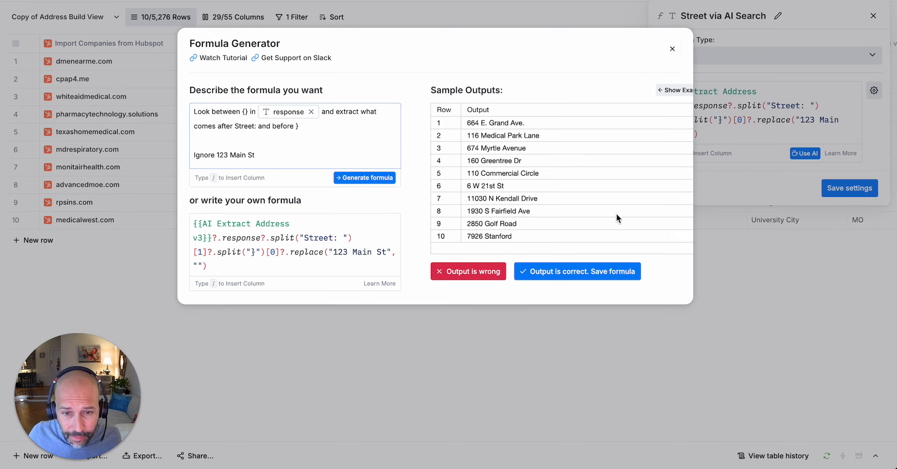
{"action": "left_click", "coordinate": [673, 49]}
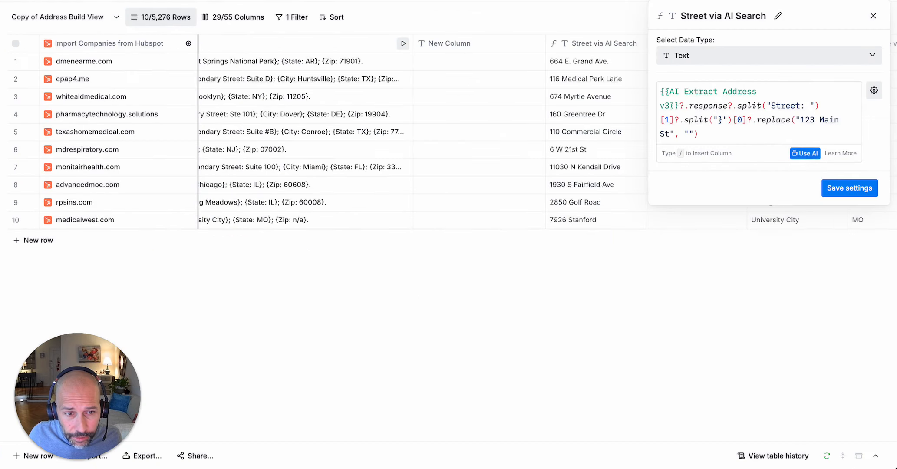
{"action": "left_click", "coordinate": [873, 16]}
Look through the Street, City, State and Zip columns and on to Full AI Address and True Looked up Address.
{"action": "scroll", "coordinate": [644, 61], "scroll_direction": "right", "scroll_amount": 5}
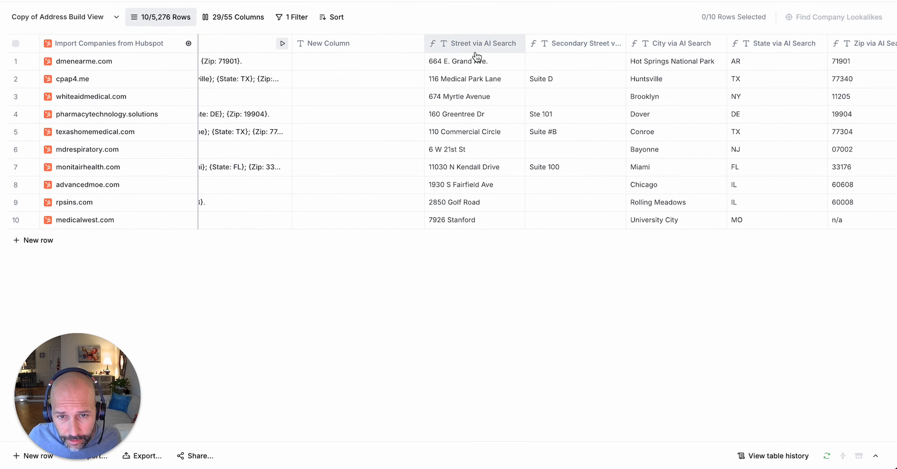
{"action": "scroll", "coordinate": [538, 70], "scroll_direction": "right", "scroll_amount": 5}
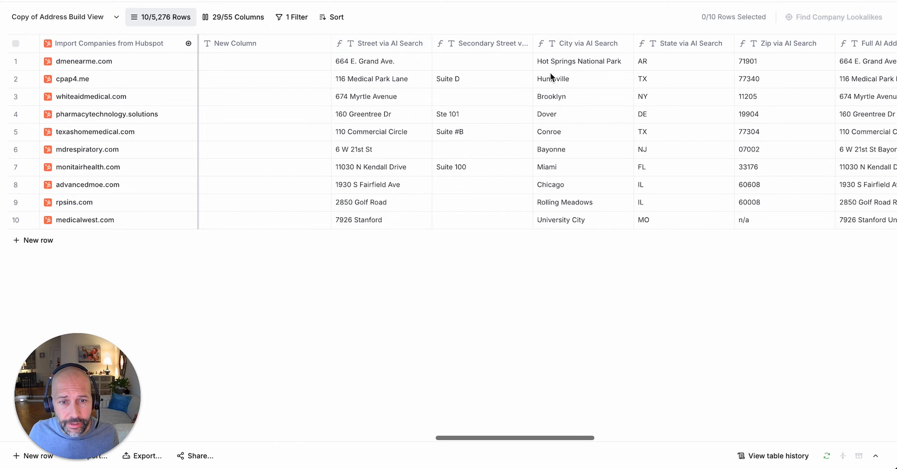
{"action": "scroll", "coordinate": [562, 76], "scroll_direction": "right", "scroll_amount": 9}
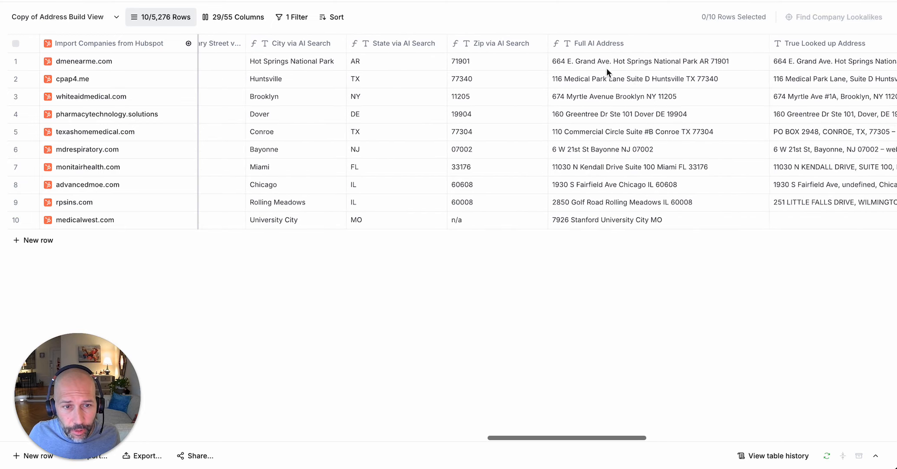
{"action": "scroll", "coordinate": [606, 72], "scroll_direction": "right", "scroll_amount": 4}
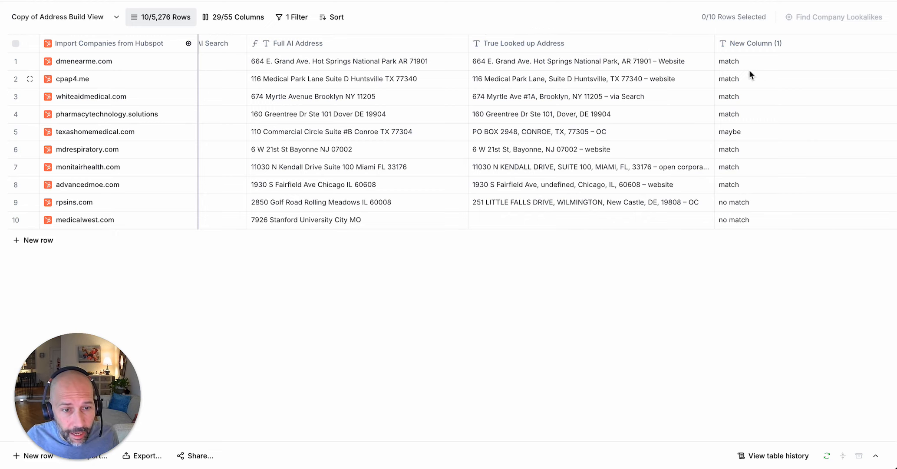
Examine the match ratings in New Column (1) against the true looked-up addresses, selecting the ratings for all ten rows.
{"action": "left_click_drag", "start_coordinate": [758, 64], "coordinate": [780, 219]}
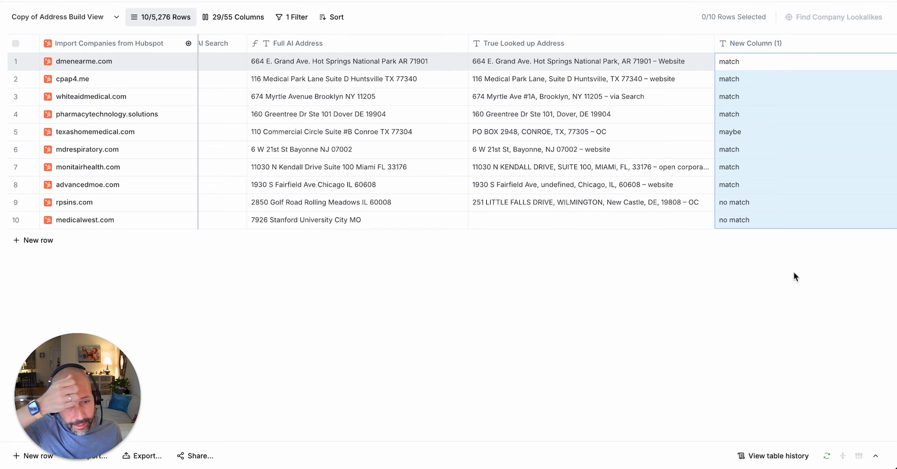
{"action": "left_click", "coordinate": [750, 126]}
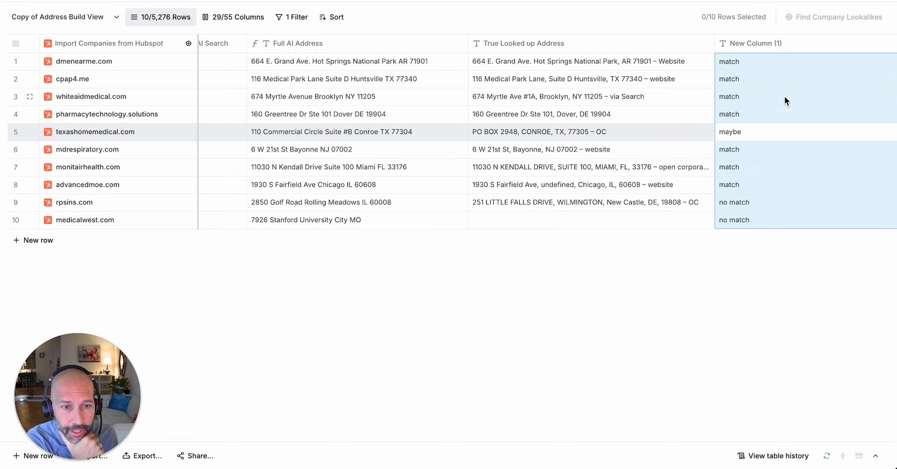
{"action": "left_click", "coordinate": [770, 58]}
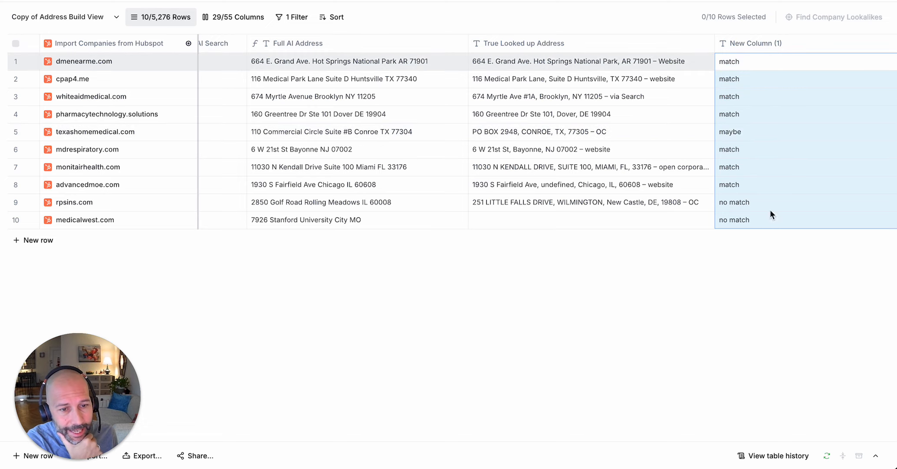
{"action": "left_click", "coordinate": [693, 97]}
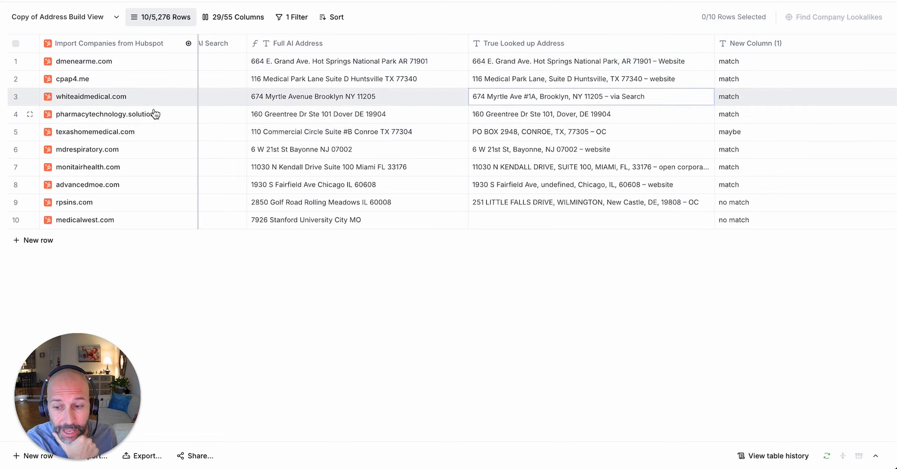
{"action": "left_click_drag", "start_coordinate": [753, 63], "coordinate": [766, 230]}
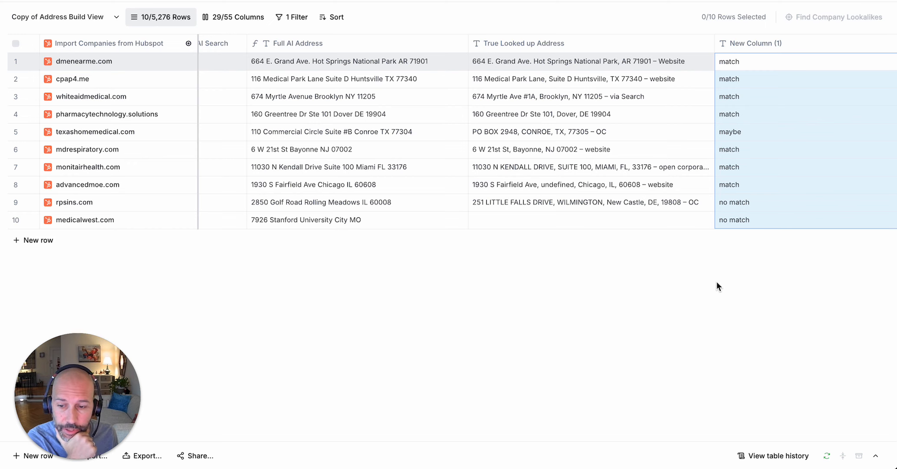
Look back over the address comparison and the separate Zip, State, City and Street columns.
{"action": "scroll", "coordinate": [724, 272], "scroll_direction": "right", "scroll_amount": 3}
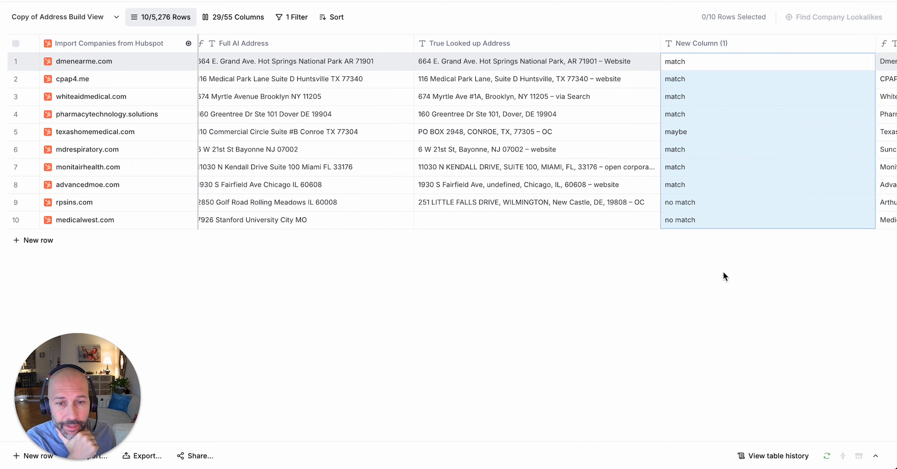
{"action": "scroll", "coordinate": [724, 271], "scroll_direction": "left", "scroll_amount": 1}
{"action": "scroll", "coordinate": [370, 72], "scroll_direction": "left", "scroll_amount": 10}
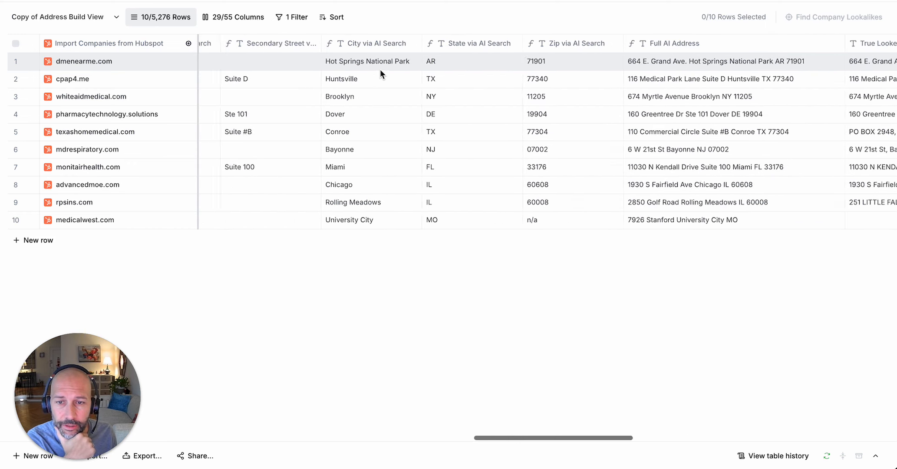
{"action": "scroll", "coordinate": [380, 69], "scroll_direction": "left", "scroll_amount": 5}
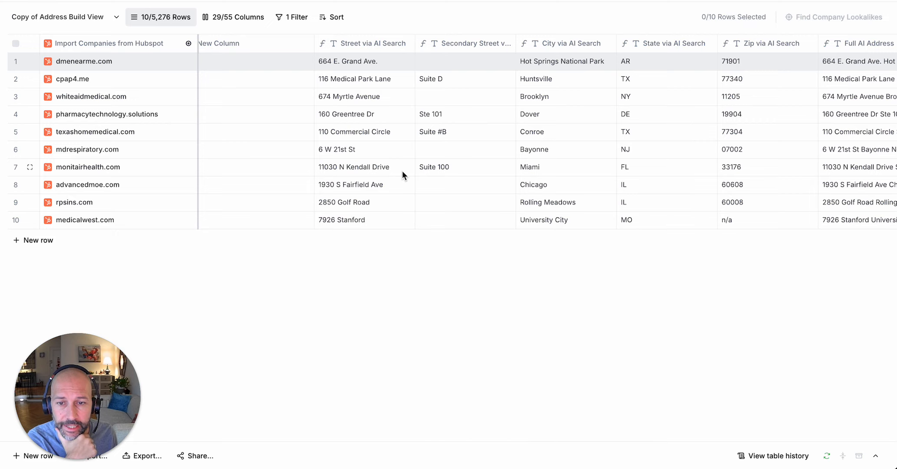